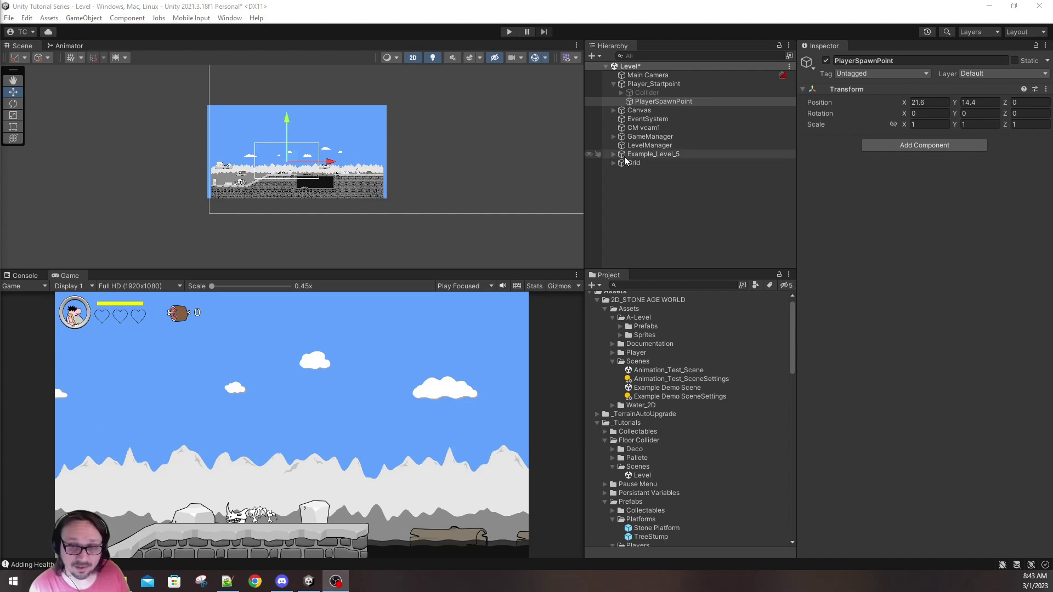
- Briefly test the level in play mode, then zoom and pan onto the ground, ramp and pit by the spawn
click(510, 34)
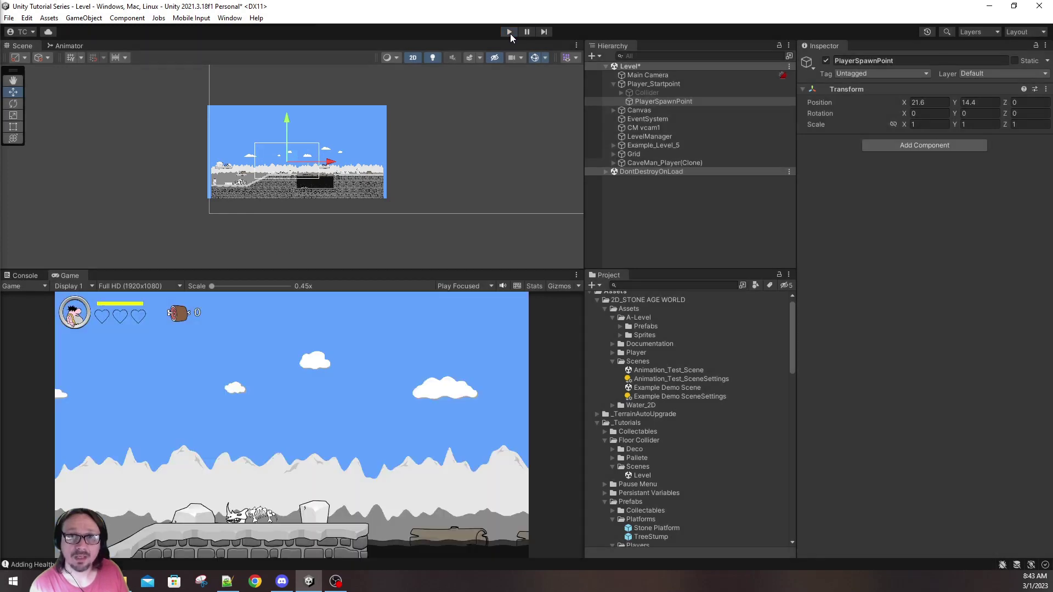
click(510, 32)
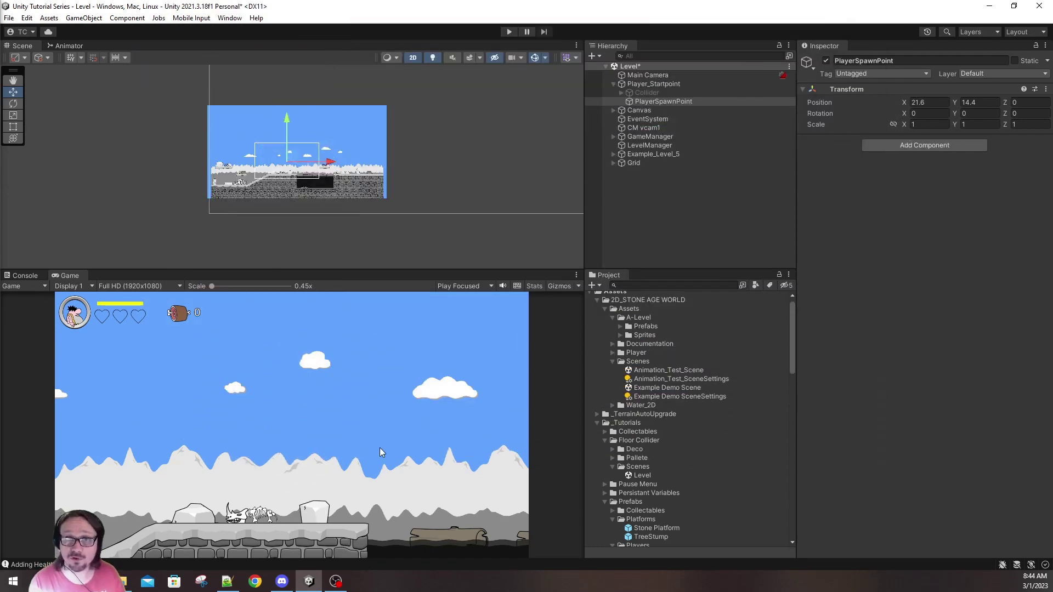
scroll(338, 158, up, 10)
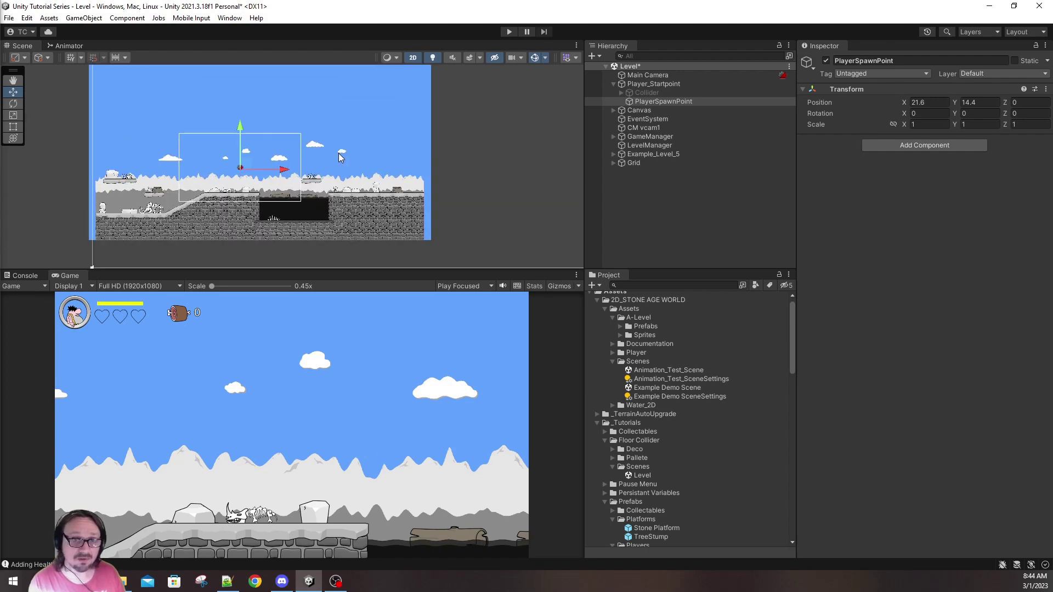
middle_drag(334, 189, 413, 163)
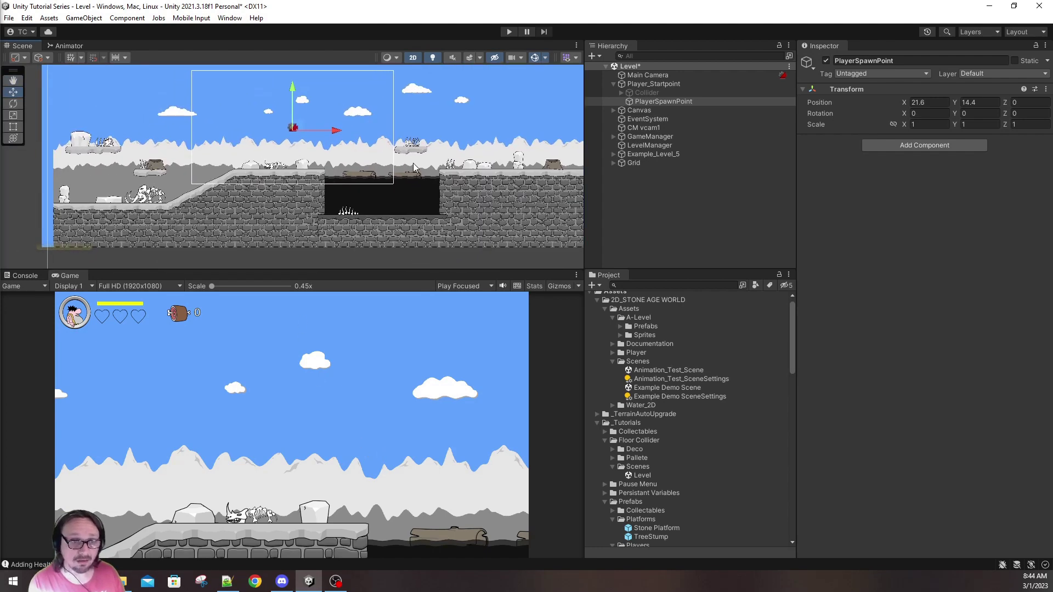
scroll(413, 162, up, 1)
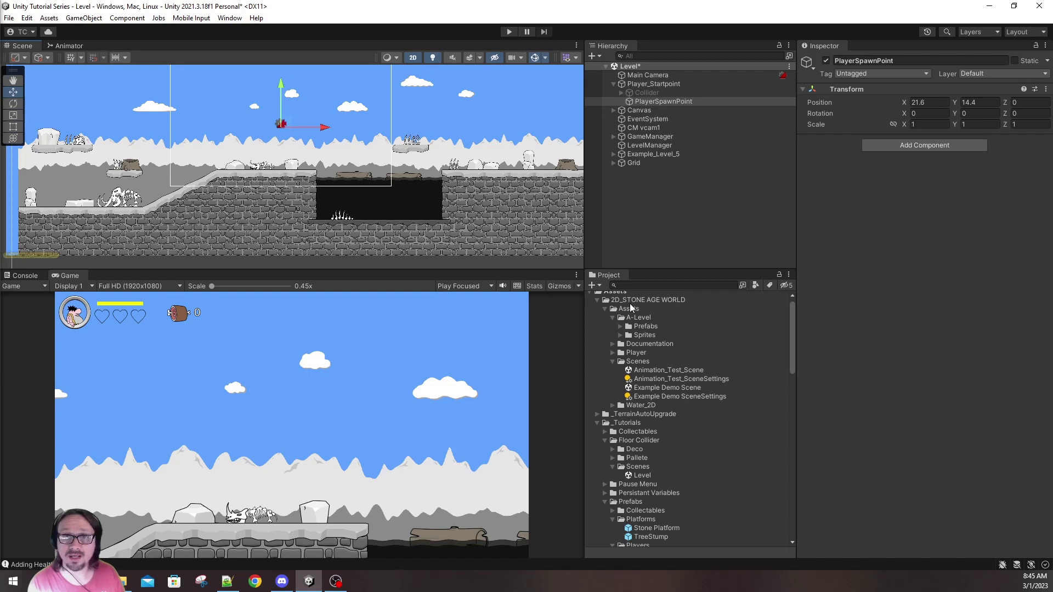
mouse_move(531, 232)
middle_down()
mouse_move(415, 244)
mouse_move(527, 276)
mouse_move(522, 234)
mouse_move(576, 224)
mouse_move(564, 205)
mouse_move(536, 228)
middle_up()
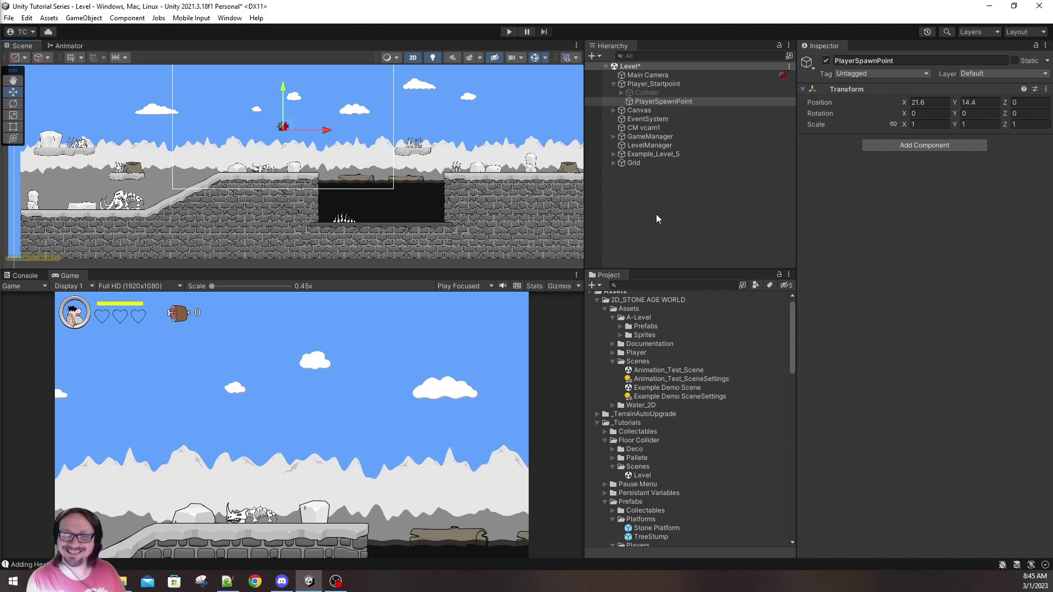
- Create a white Square sprite from the Hierarchy's 2D Object > Sprites > Square menu
right_click(636, 196)
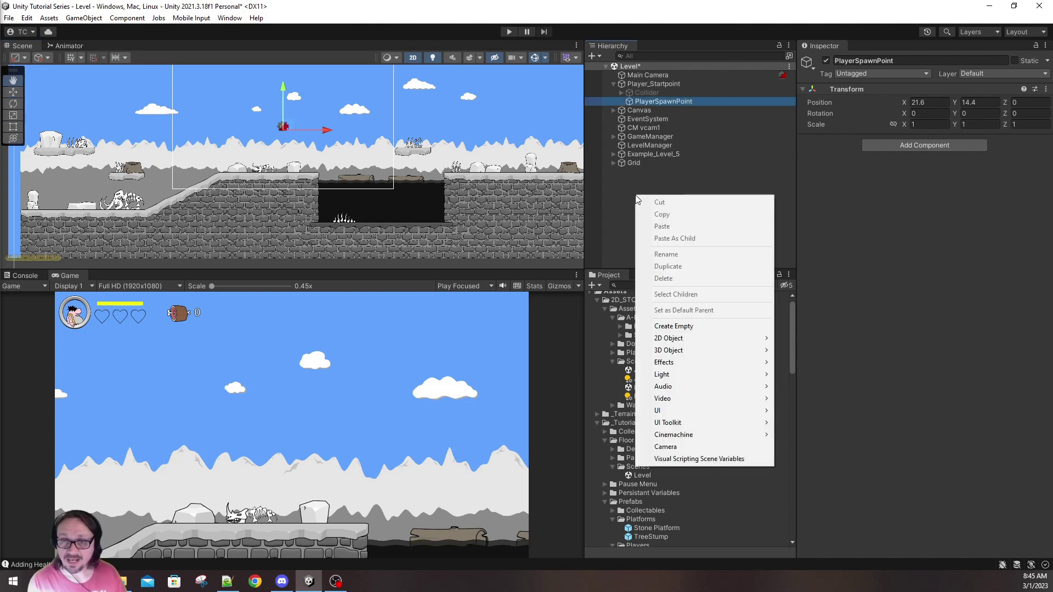
mouse_move(690, 343)
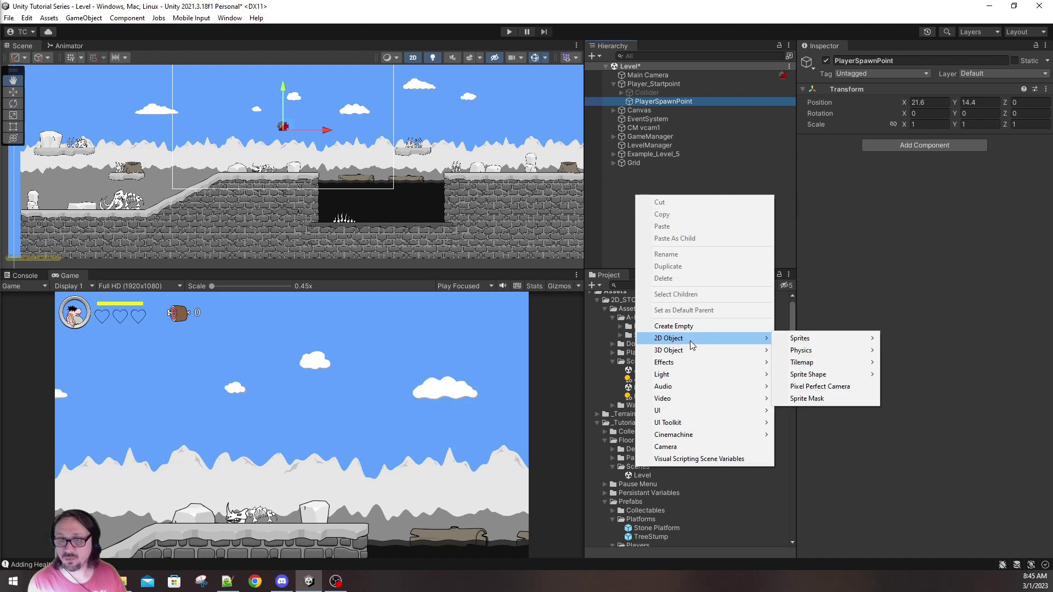
mouse_move(798, 344)
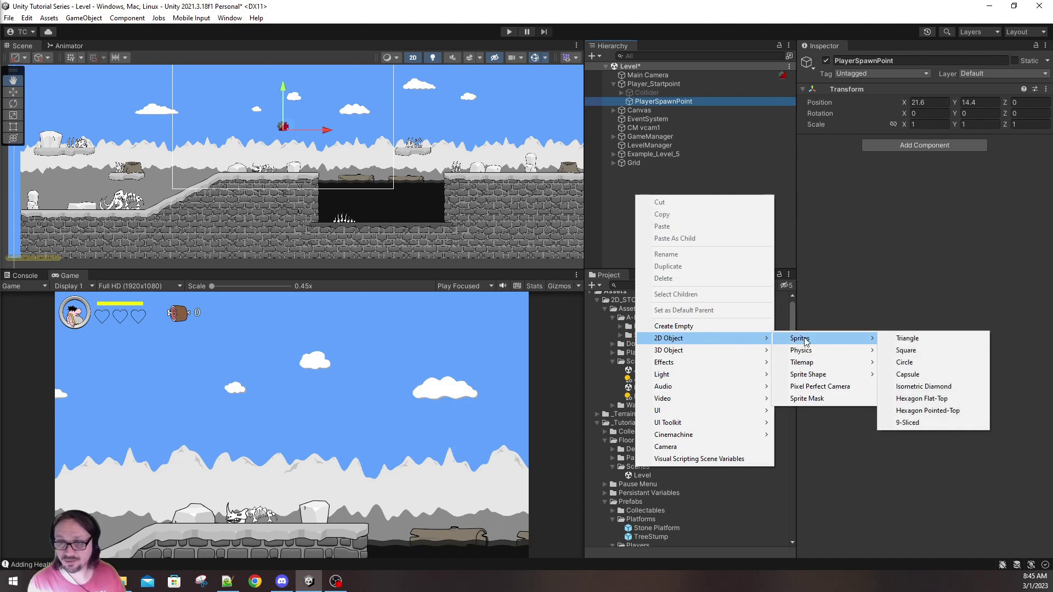
click(912, 351)
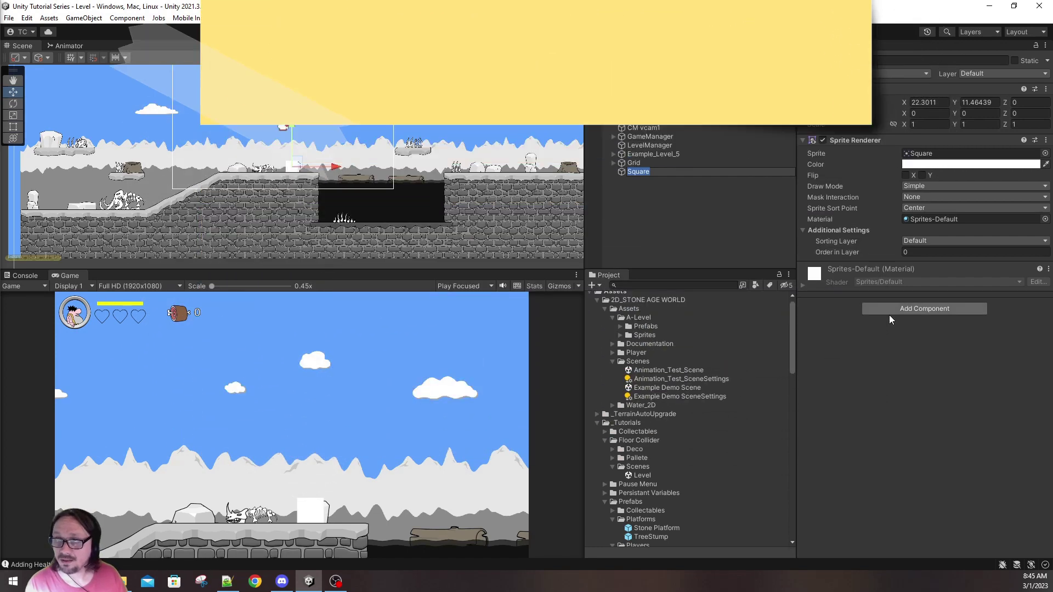
- Add a 1×1 Box Collider 2D component to the Square, found by searching 'box'
click(890, 313)
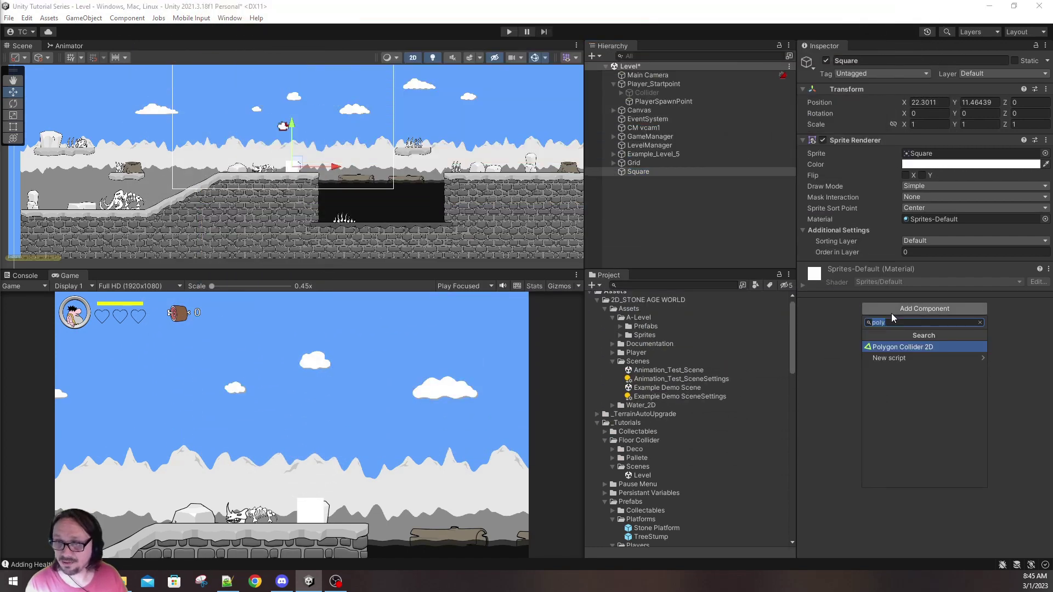
text(box)
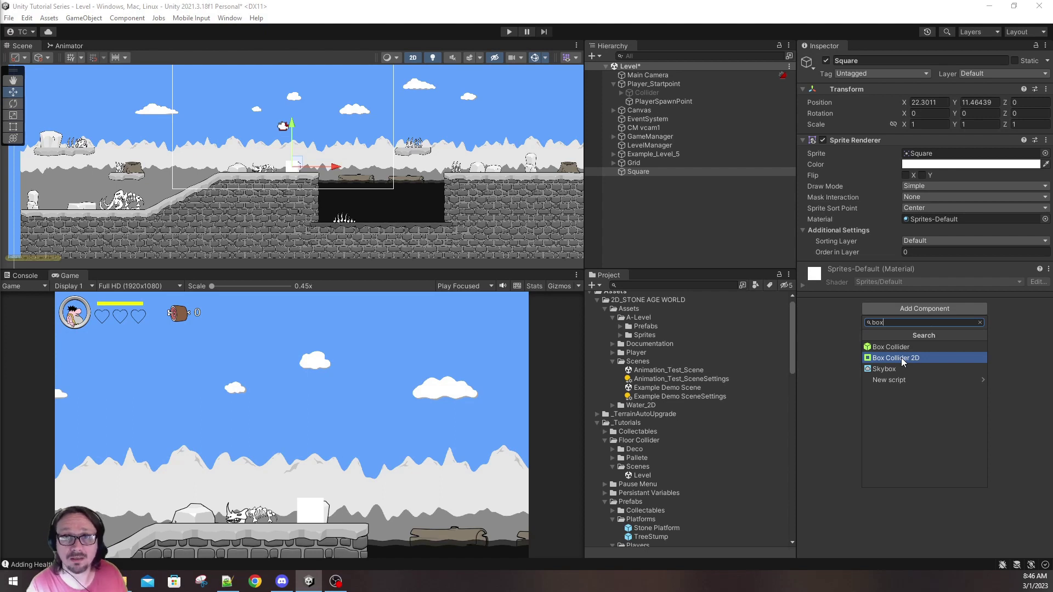
click(902, 359)
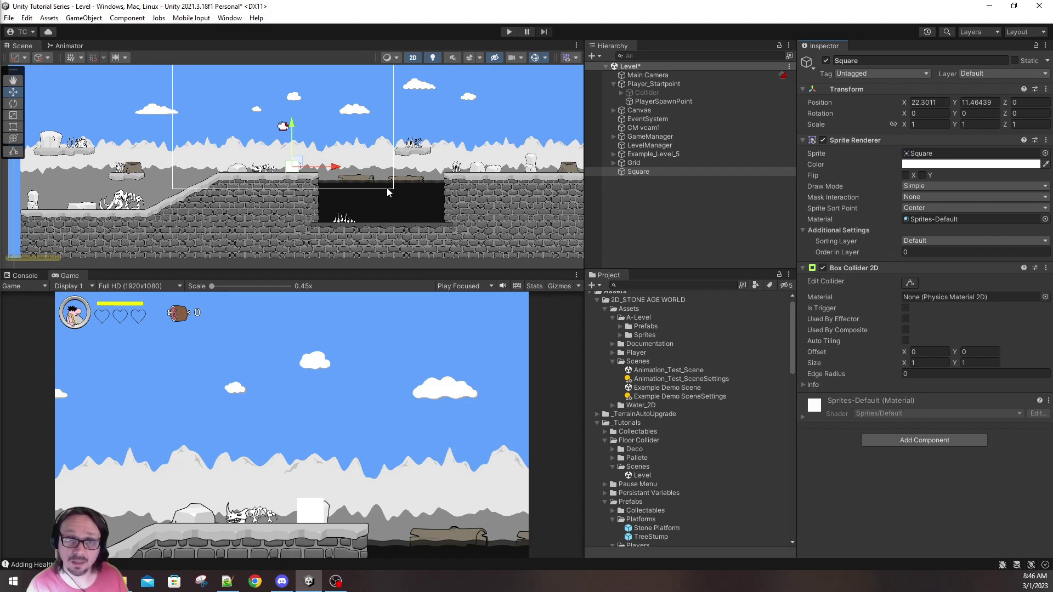
- Widen the Square with the Rect Tool by dragging its left and right edges outward
click(15, 128)
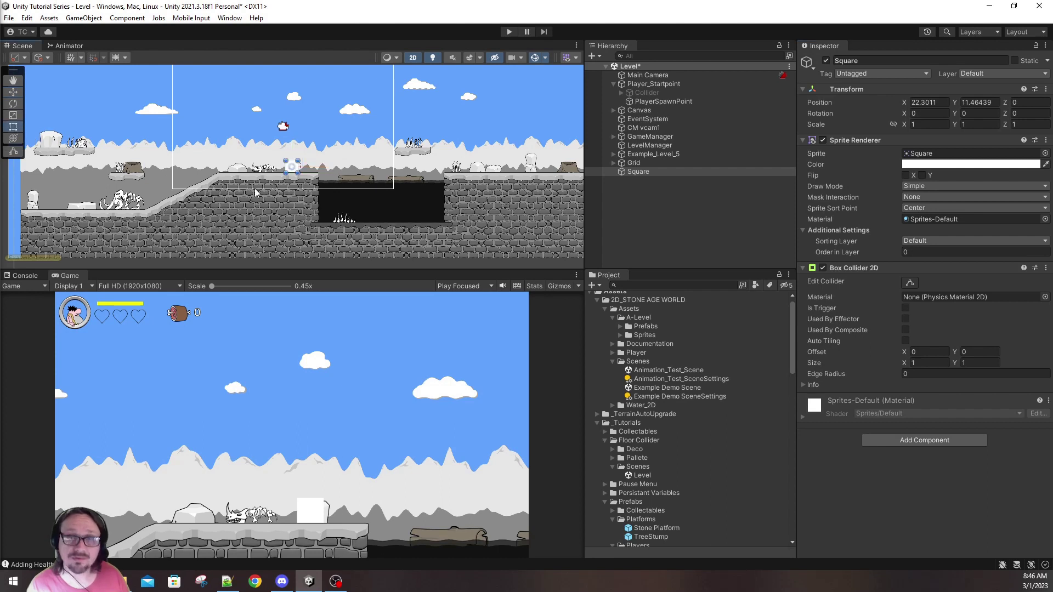
drag(286, 167, 219, 171)
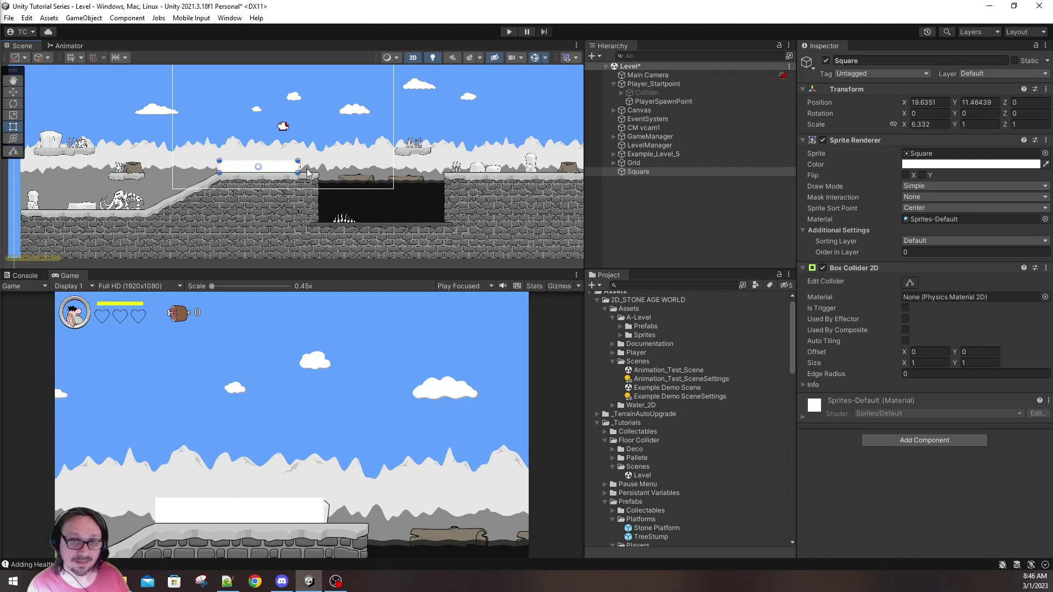
drag(298, 167, 320, 167)
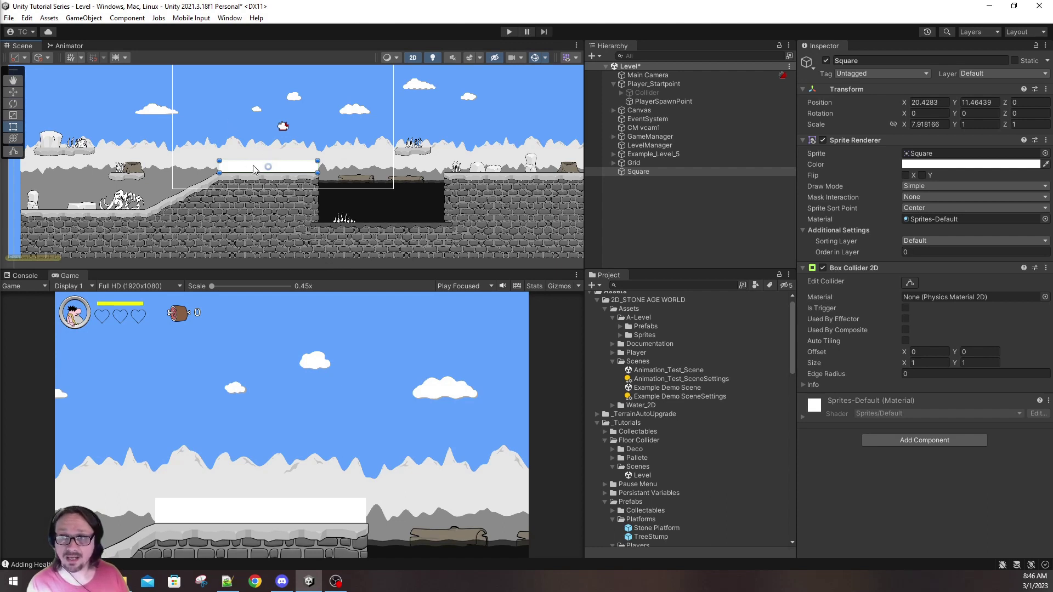
- Lower the stretched Square onto the stone ledge, hiding its sprite briefly to see the ledge
click(823, 140)
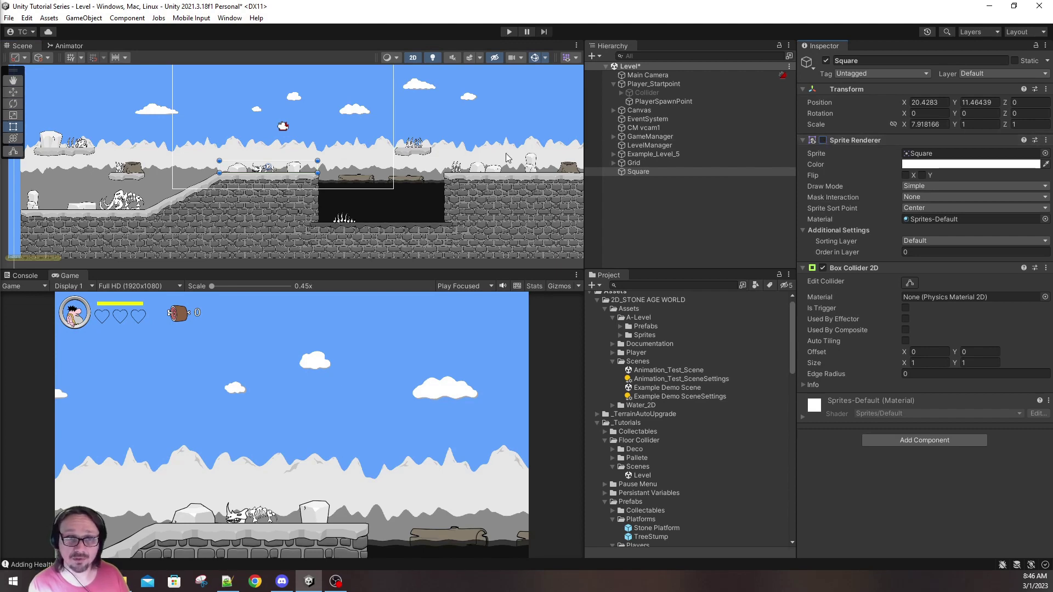
scroll(316, 184, up, 5)
scroll(316, 183, down, 1)
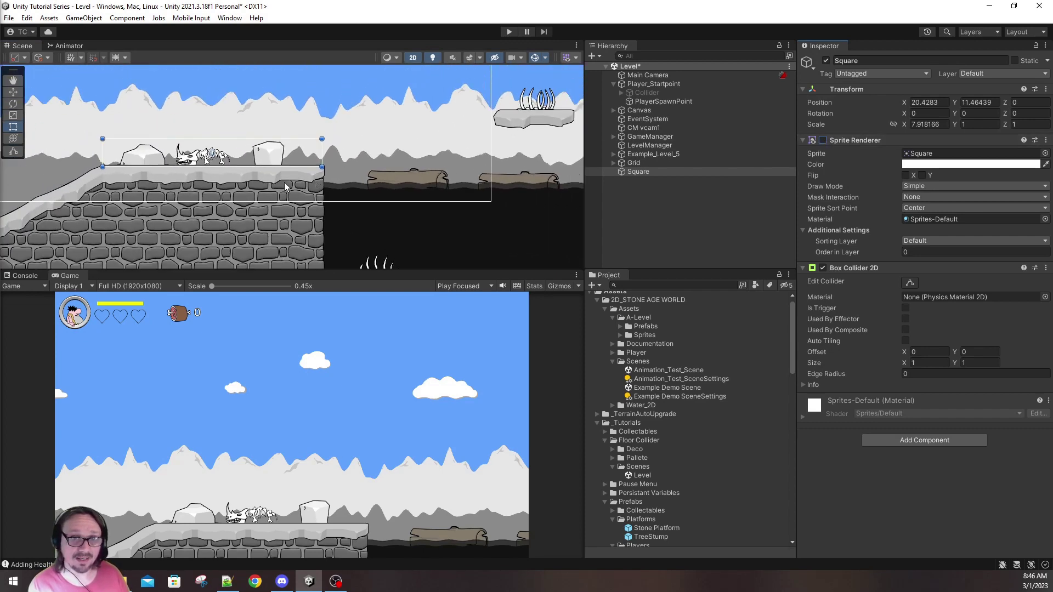
middle_drag(271, 182, 347, 182)
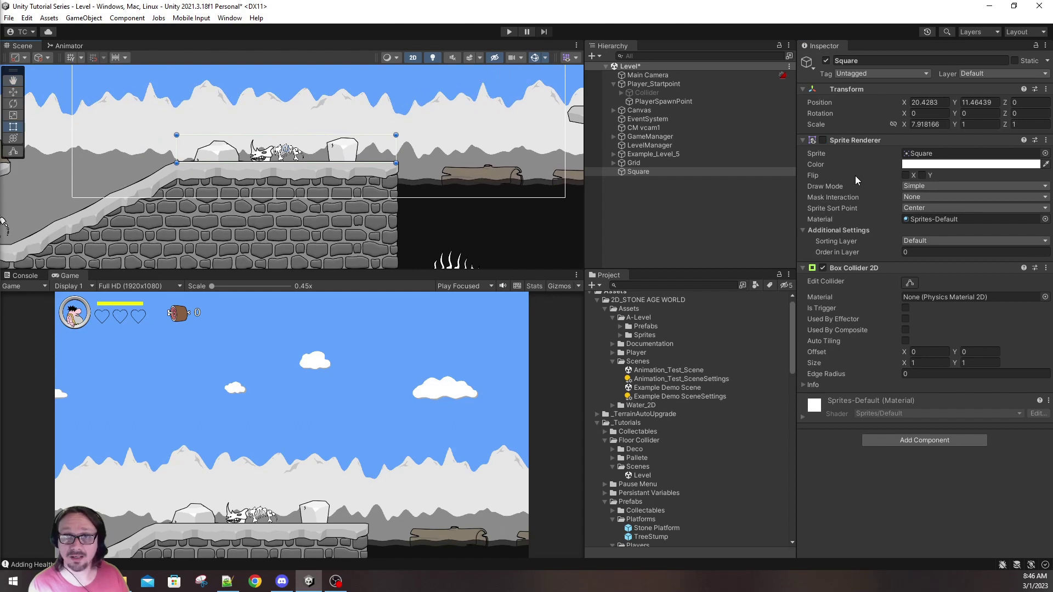
click(823, 140)
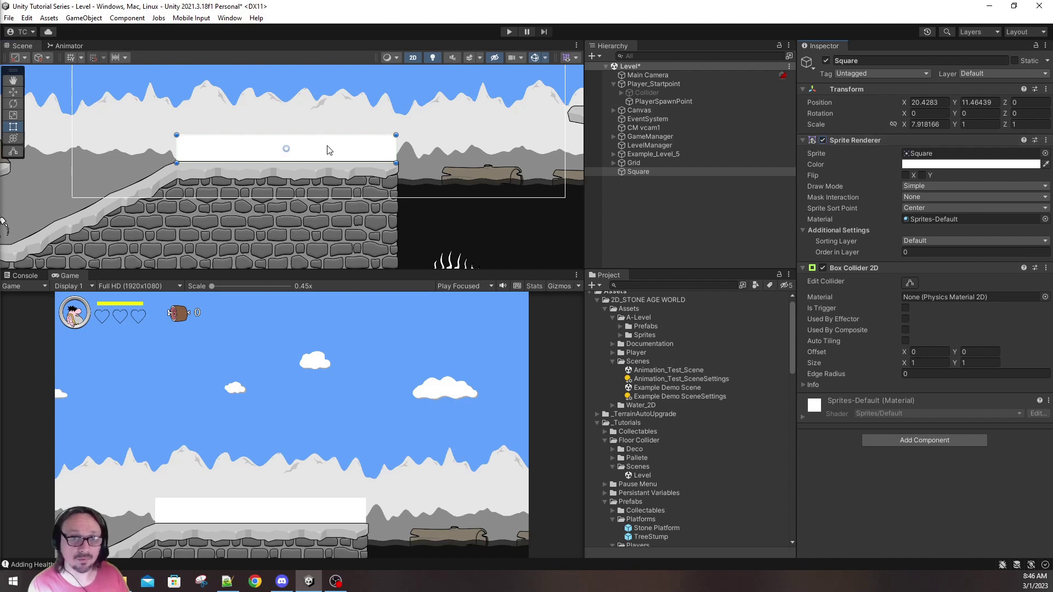
drag(327, 146, 329, 174)
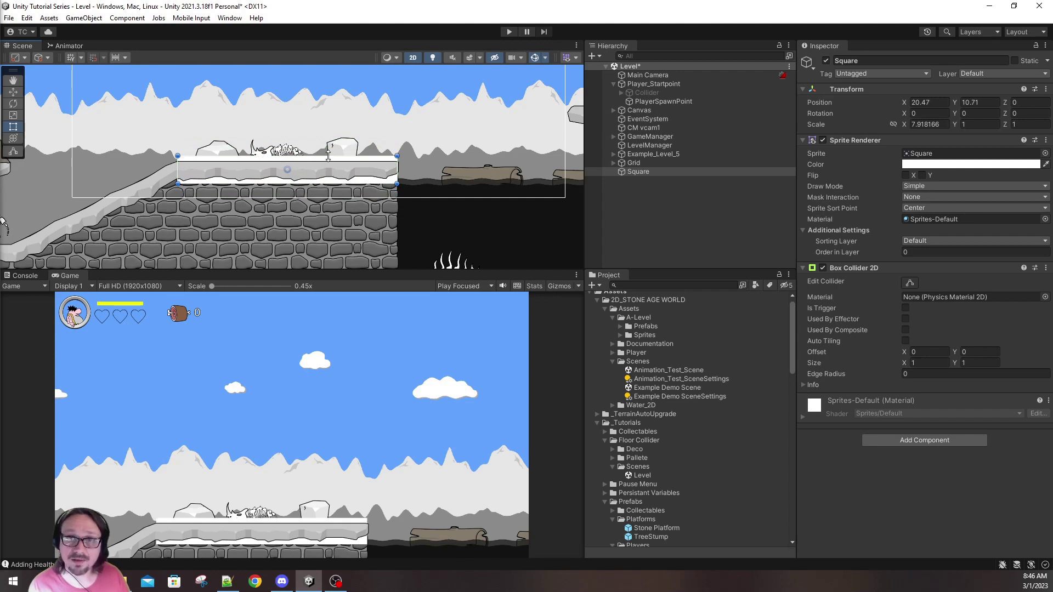
drag(323, 175, 325, 181)
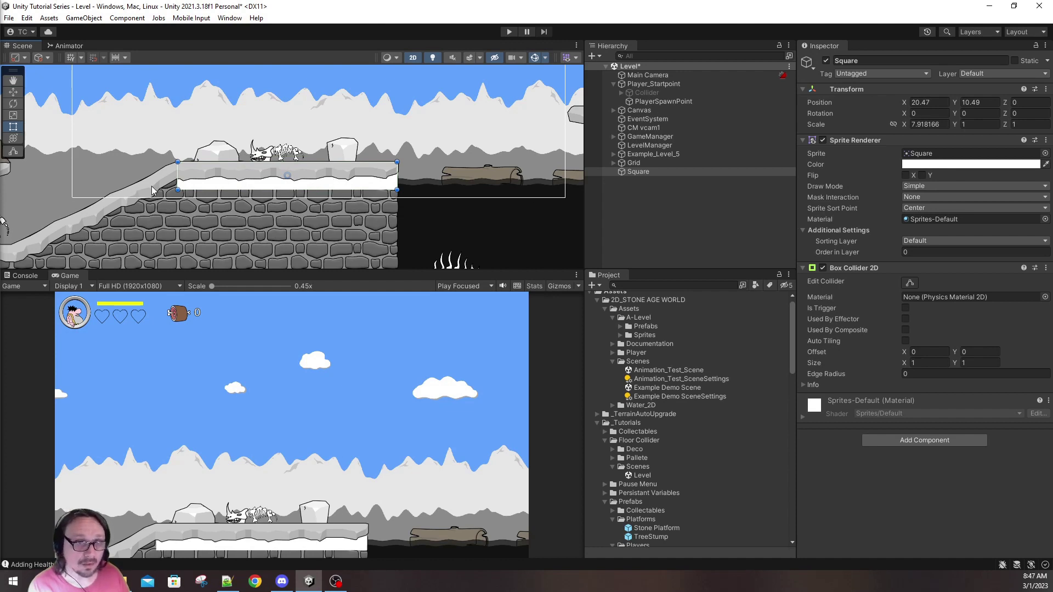
drag(178, 184, 177, 182)
scroll(252, 191, down, 3)
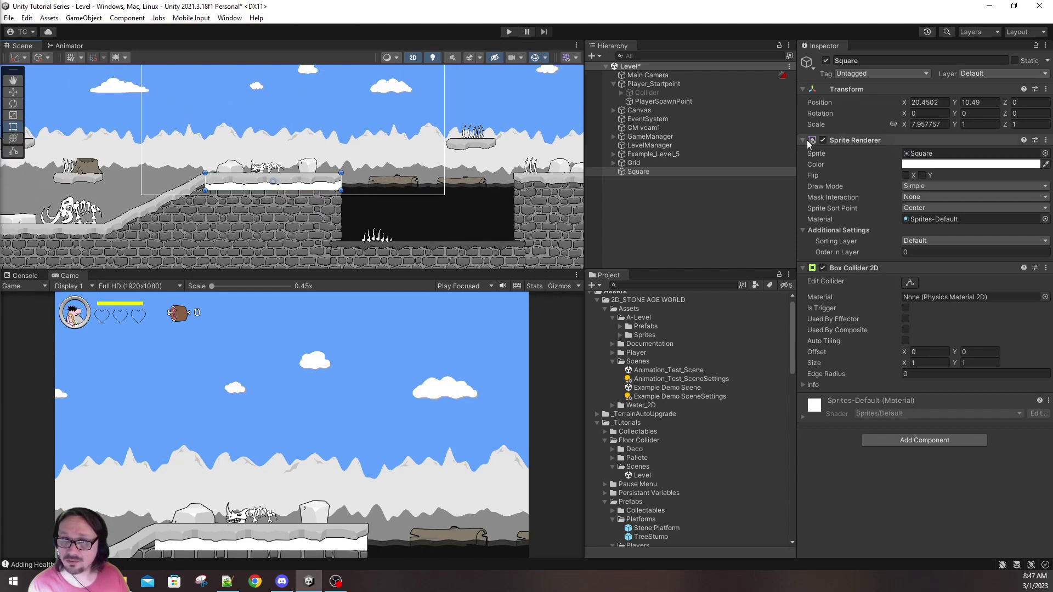
- Duplicate the Square and slide the copy, Square (1), left toward the ramp
click(656, 171)
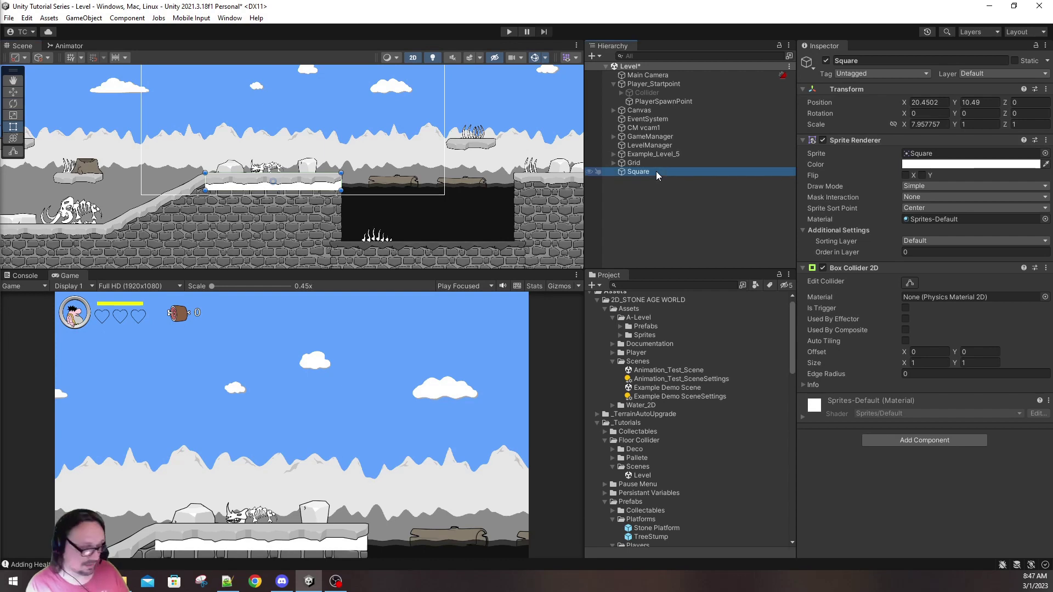
key(ctrl+d)
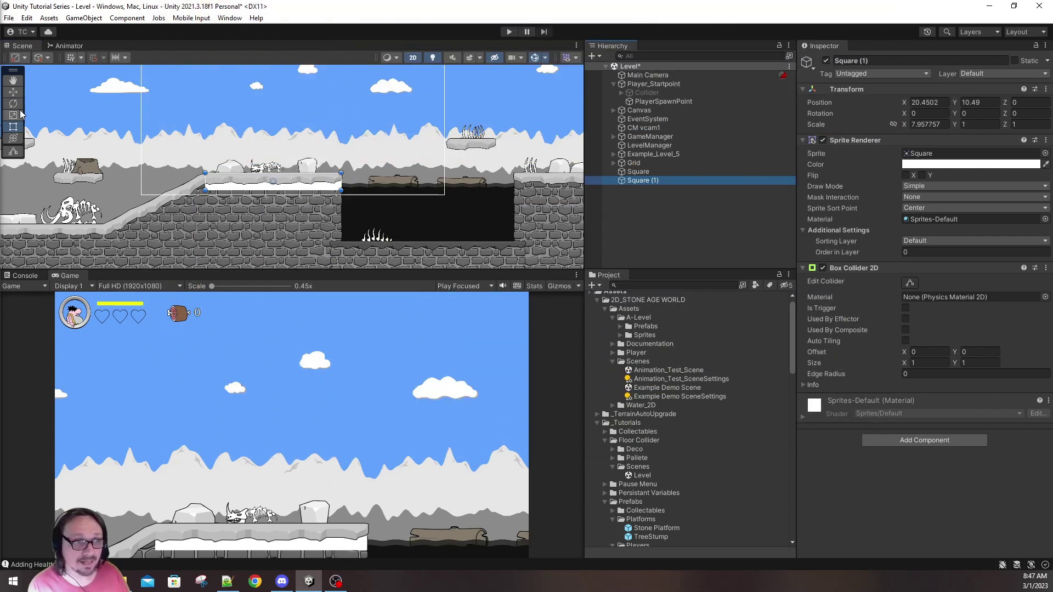
key(w)
drag(317, 181, 180, 190)
scroll(111, 218, up, 5)
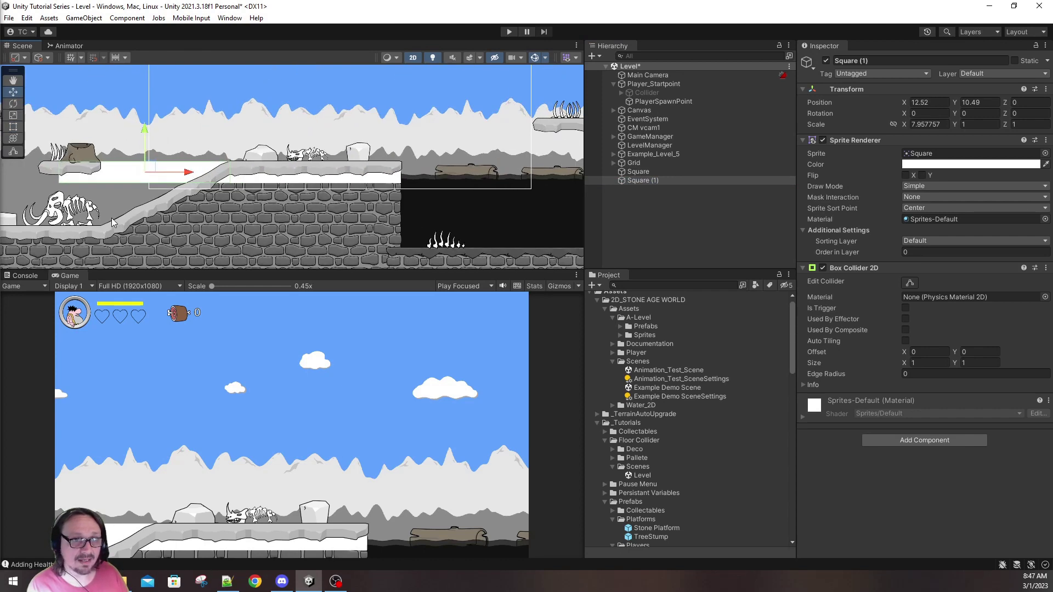
middle_drag(110, 218, 207, 201)
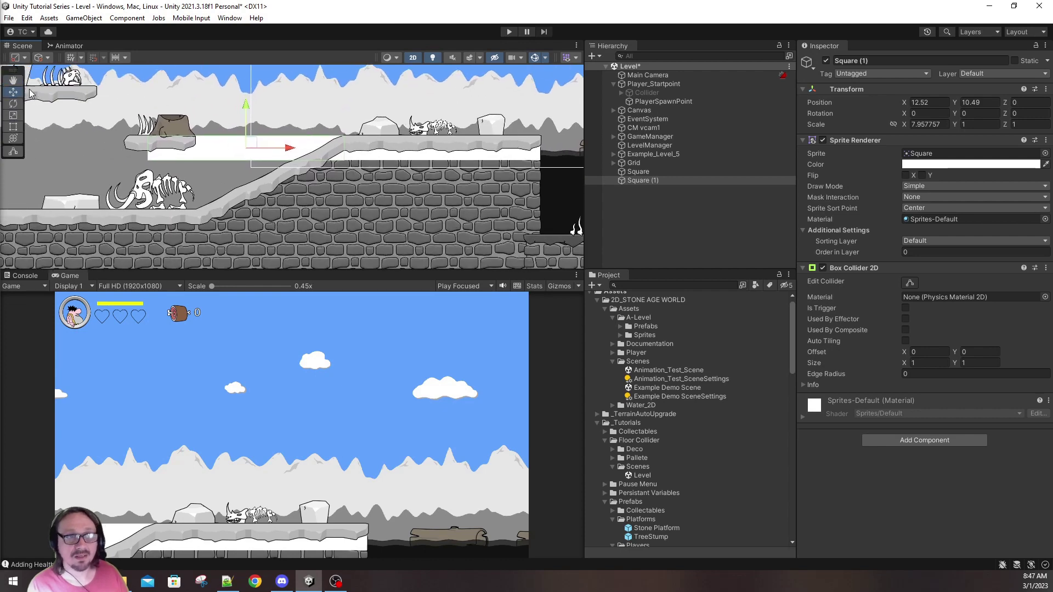
- Rotate Square (1) to about 27 degrees and nudge it onto the ramp surface
click(12, 106)
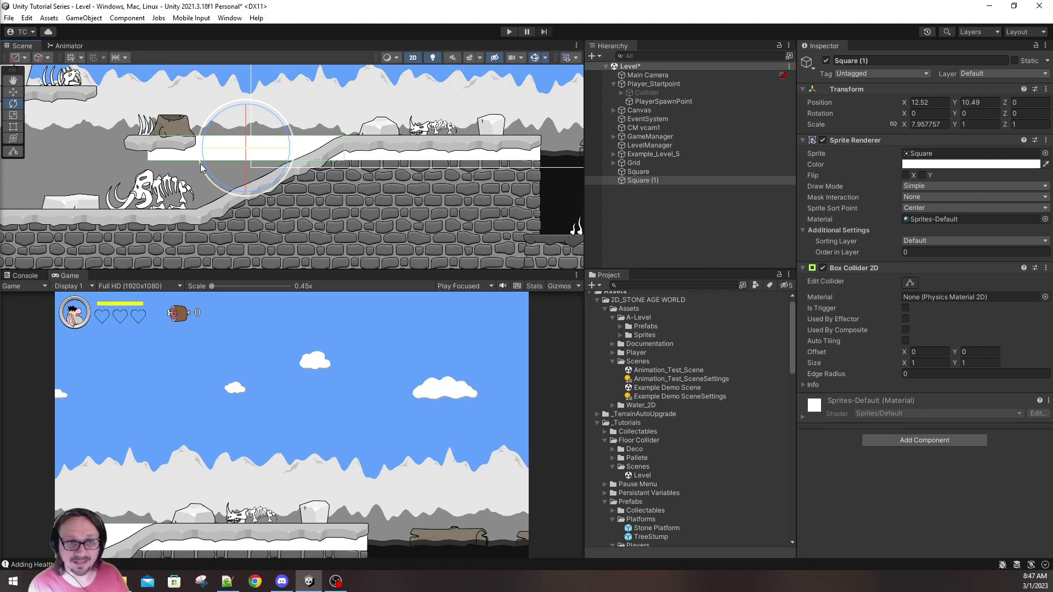
drag(199, 163, 203, 209)
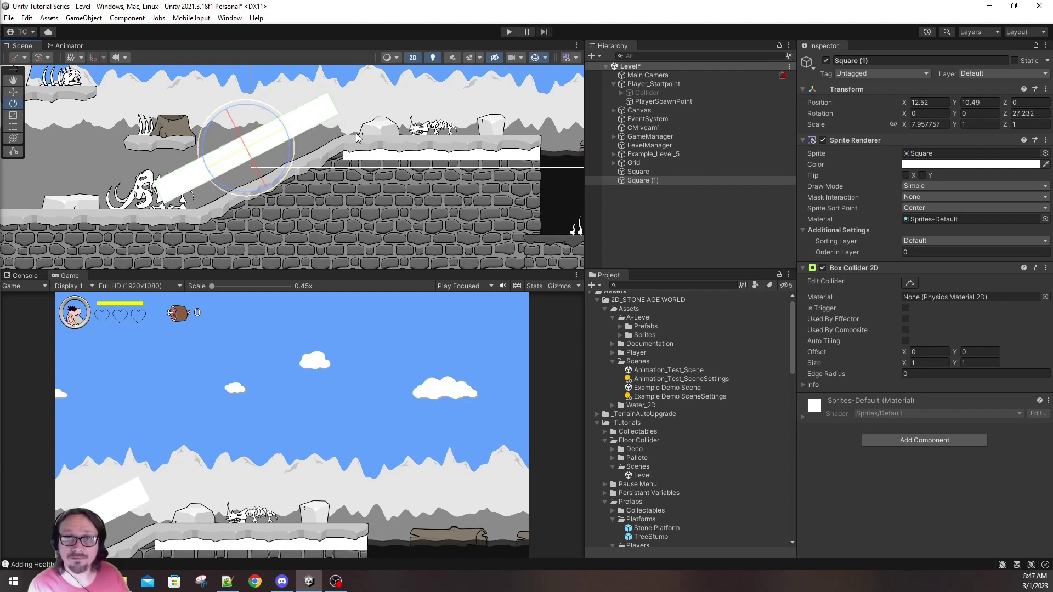
click(13, 92)
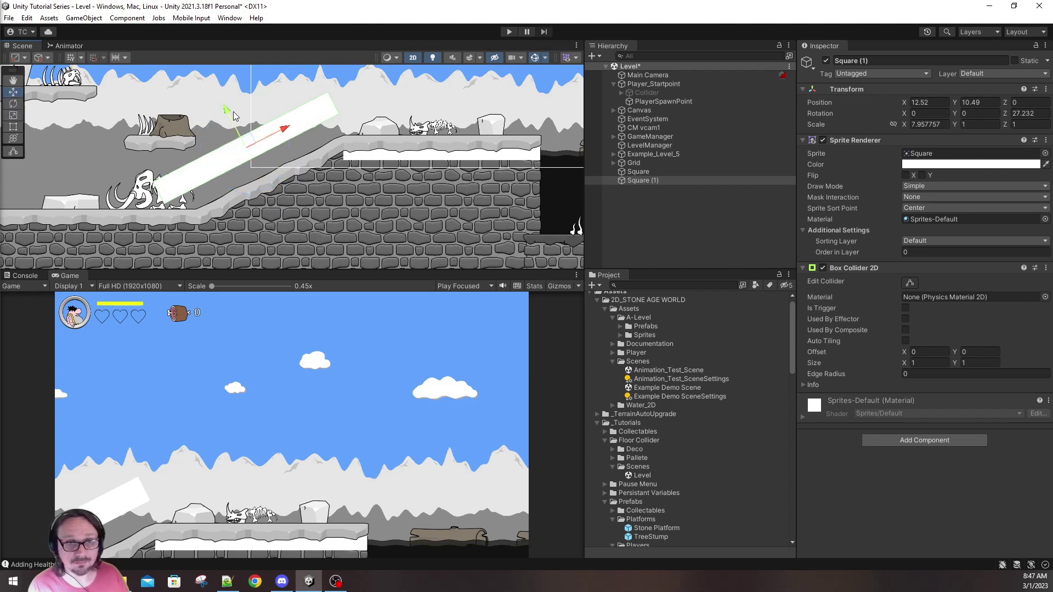
drag(228, 110, 241, 160)
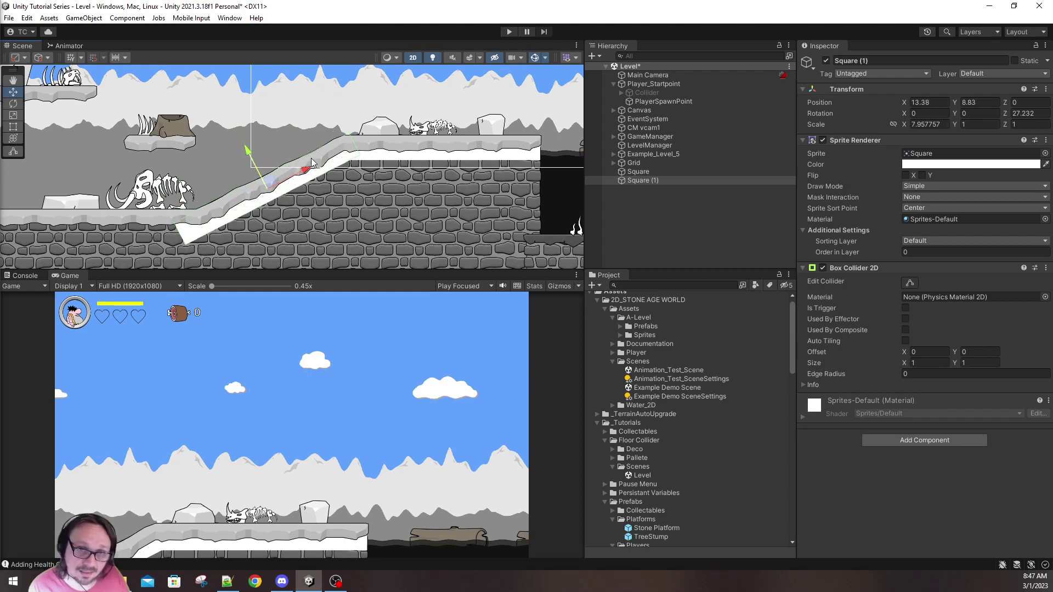
scroll(379, 135, up, 3)
scroll(378, 135, up, 2)
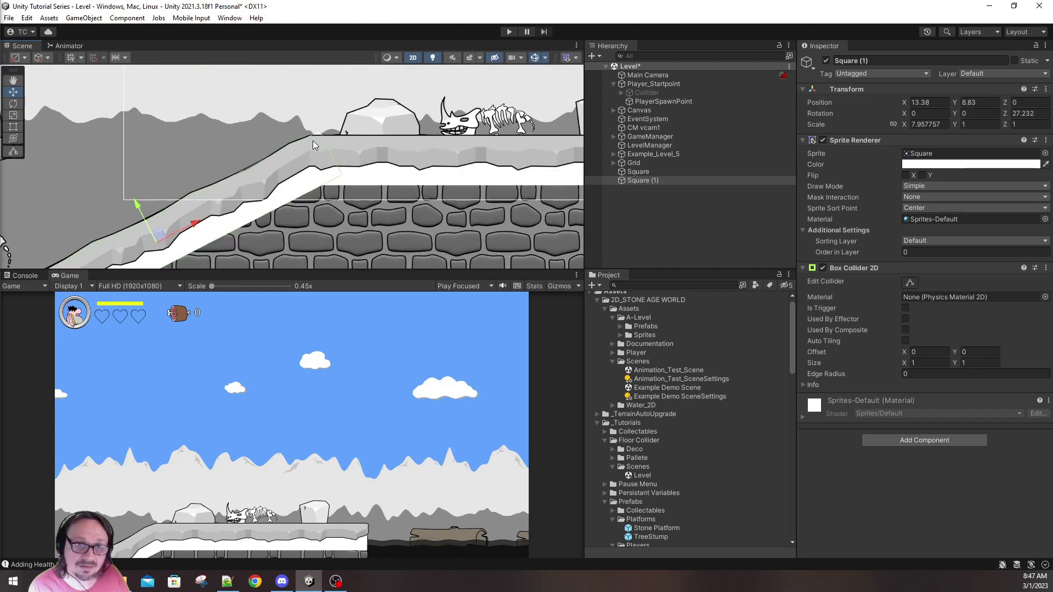
scroll(370, 143, down, 2)
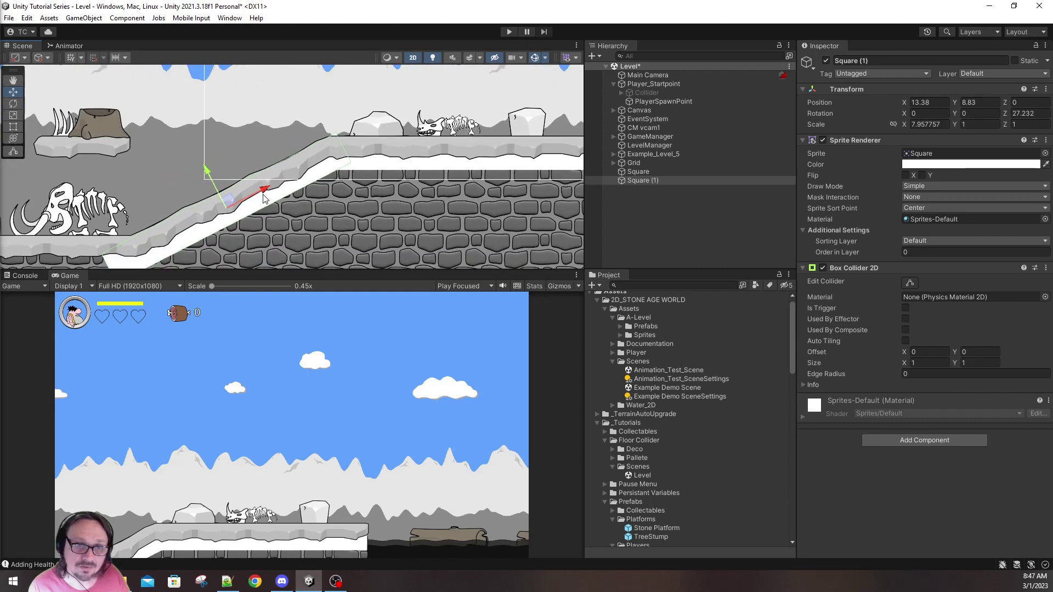
drag(260, 193, 259, 195)
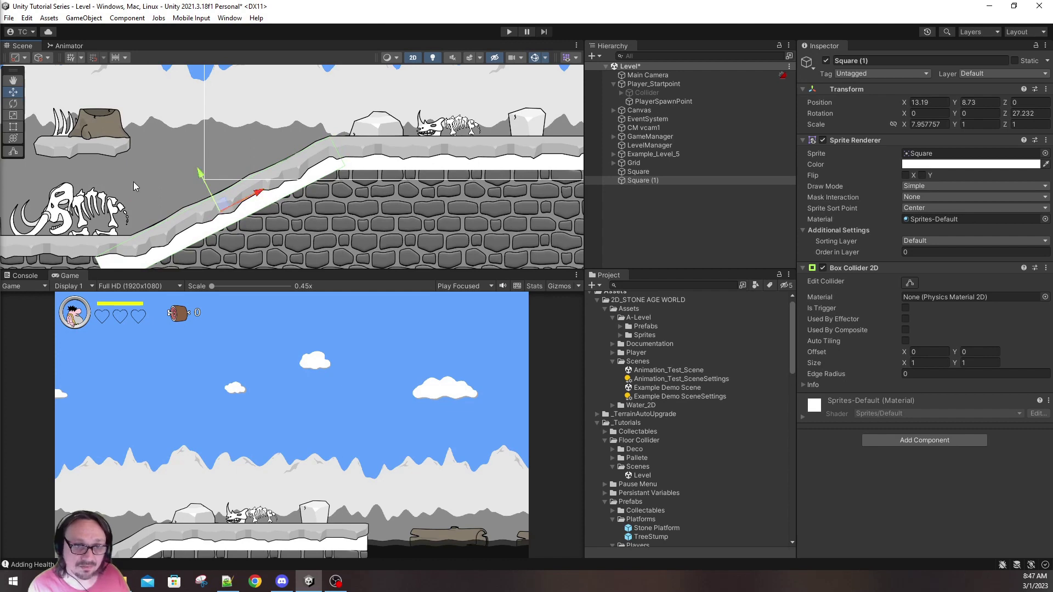
drag(200, 173, 200, 171)
scroll(366, 217, down, 3)
scroll(366, 217, down, 2)
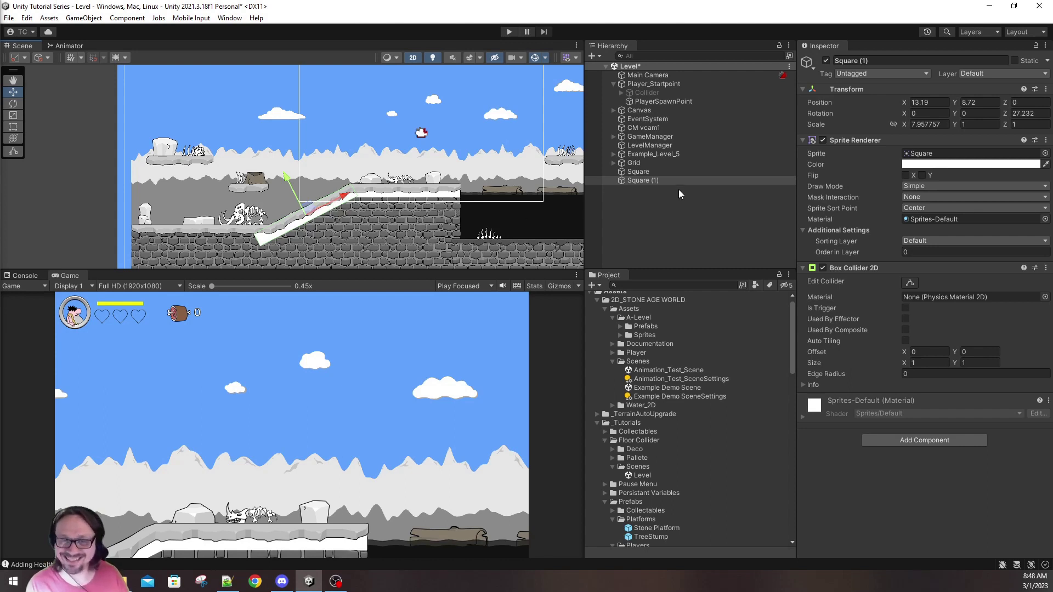
- Duplicate the flat Square and move the copy, Square (2), left and down onto the lower ground
click(636, 171)
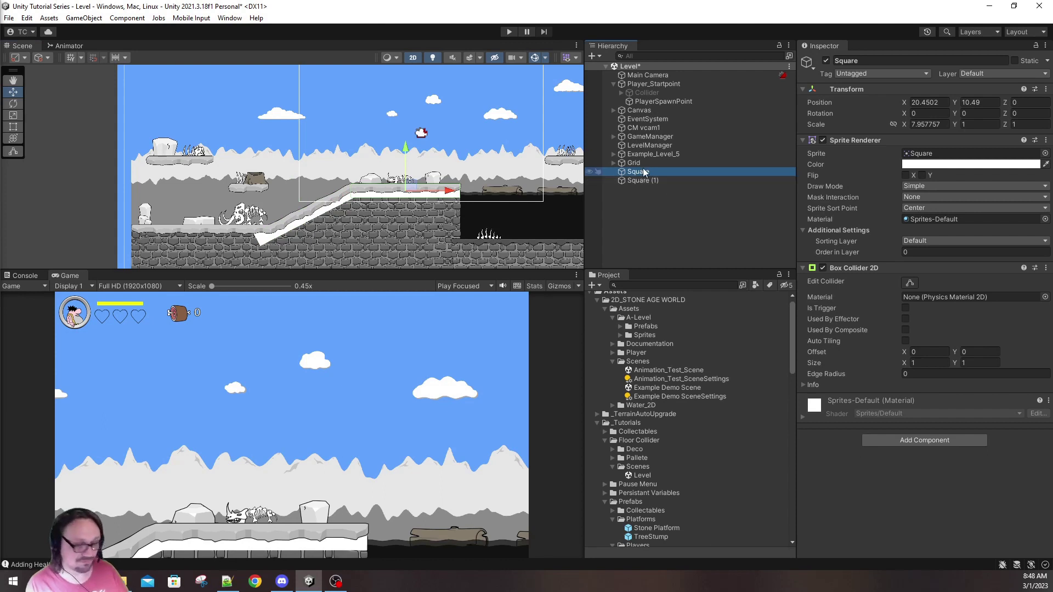
key(ctrl+d)
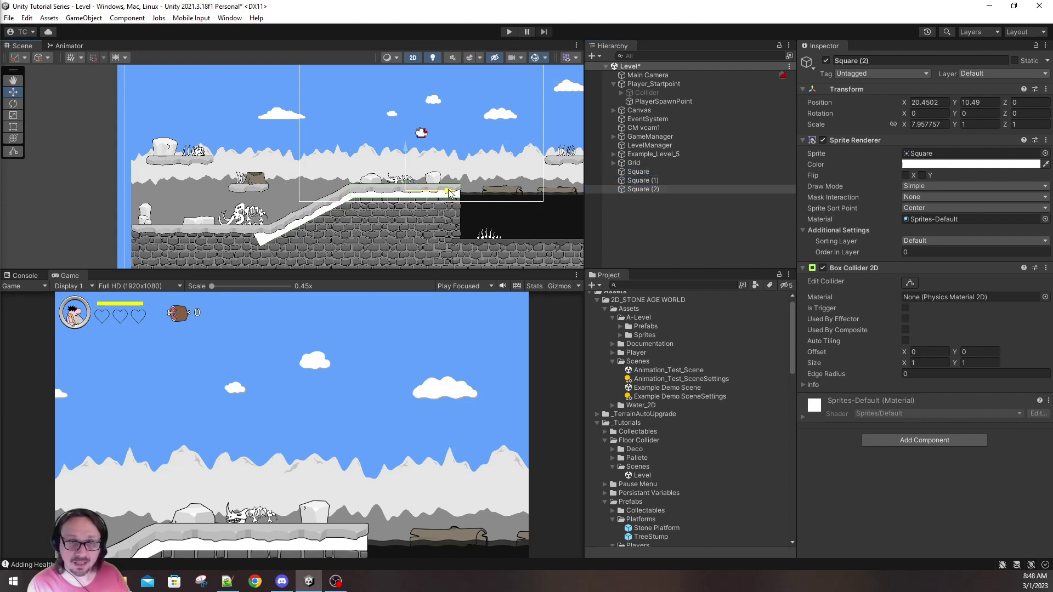
drag(450, 193, 244, 192)
drag(203, 150, 200, 181)
scroll(275, 212, up, 3)
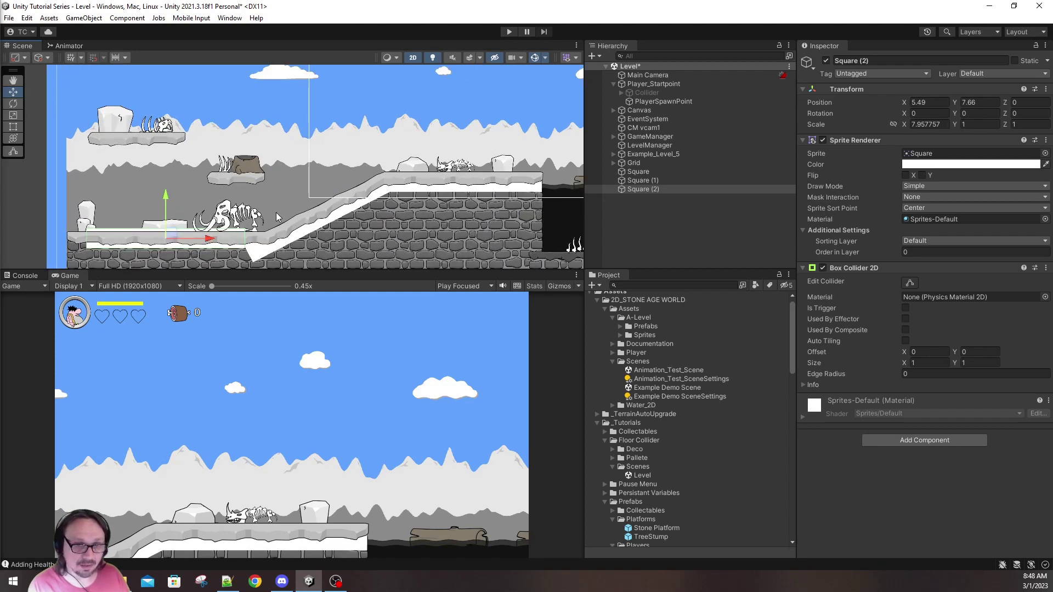
middle_drag(276, 213, 380, 184)
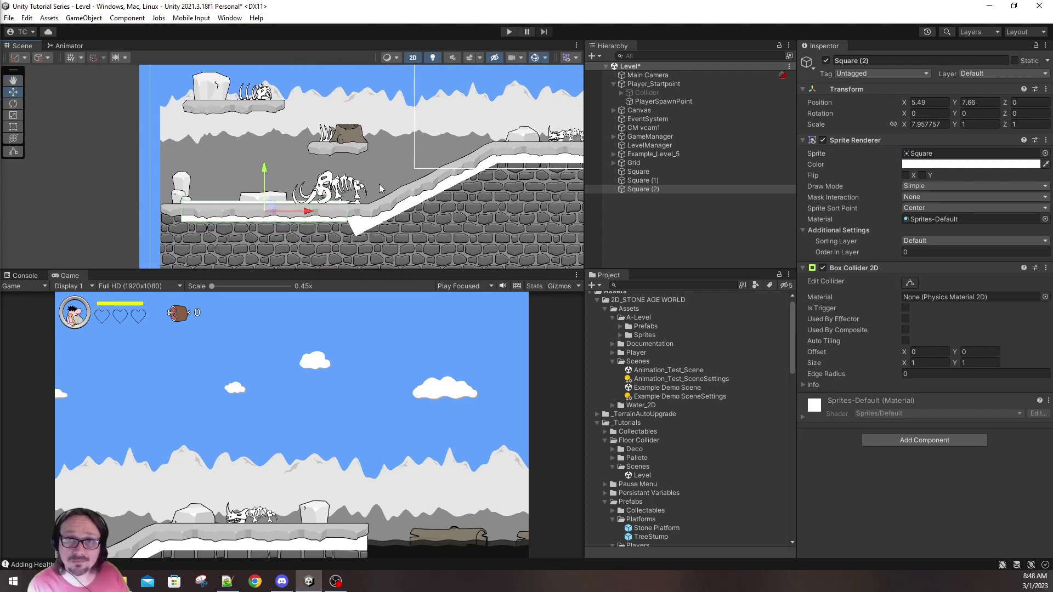
- Stretch Square (2) further left with the Rect Tool and lower it slightly onto the ground
click(18, 128)
drag(177, 218, 160, 218)
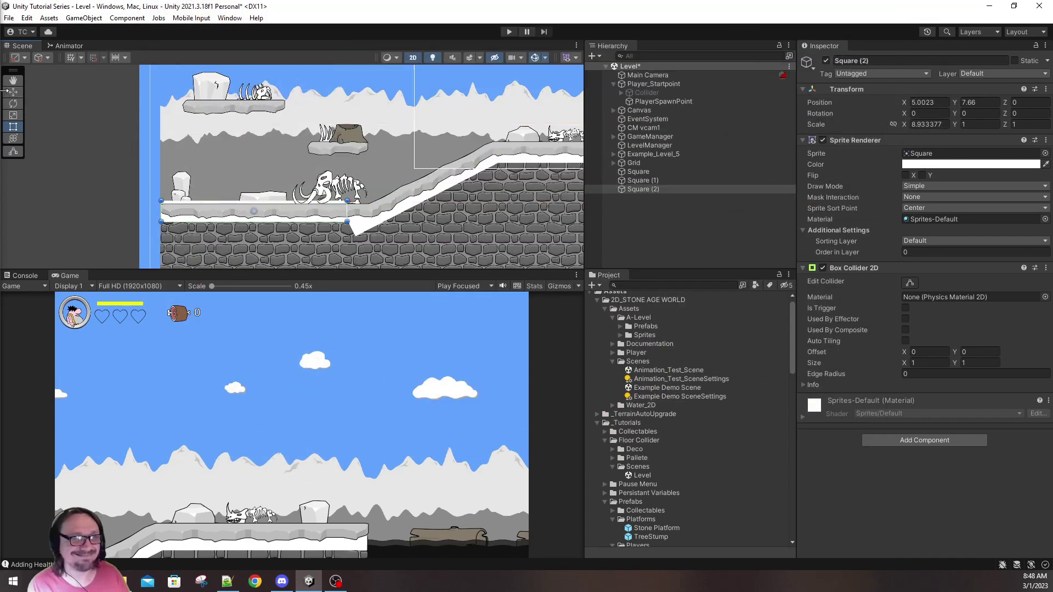
key(w)
drag(254, 167, 253, 170)
scroll(514, 227, down, 2)
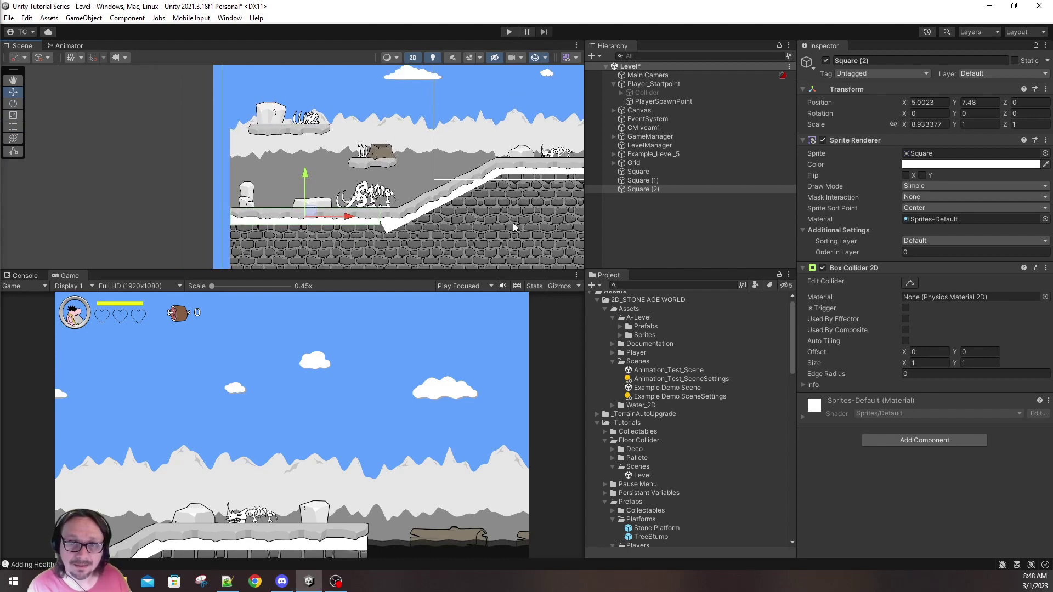
- Try shift-click range selections in the Hierarchy, ending with only PlayerSpawnPoint selected
shift+click(639, 172)
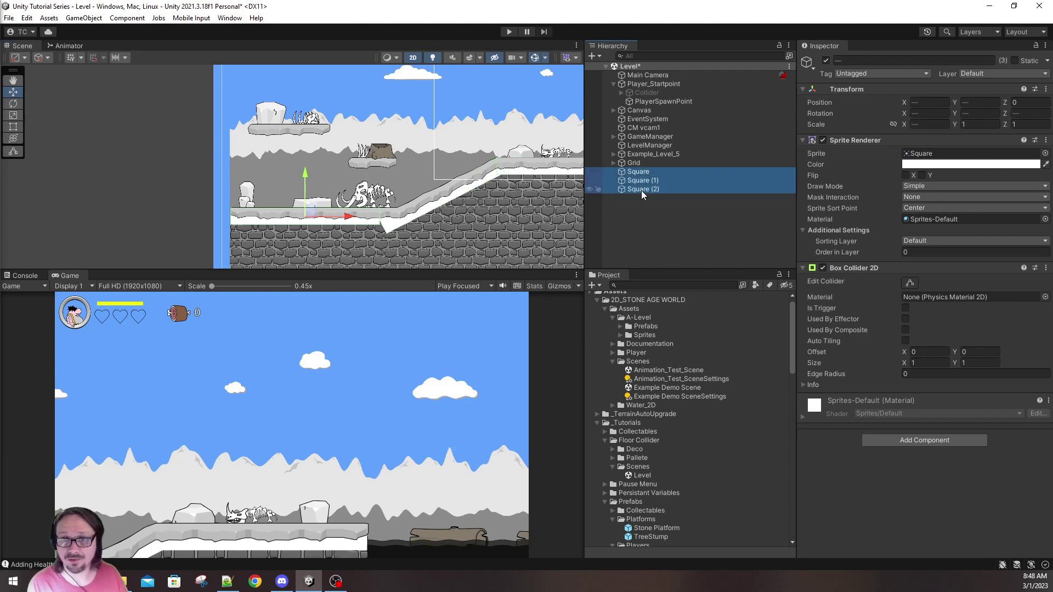
click(637, 190)
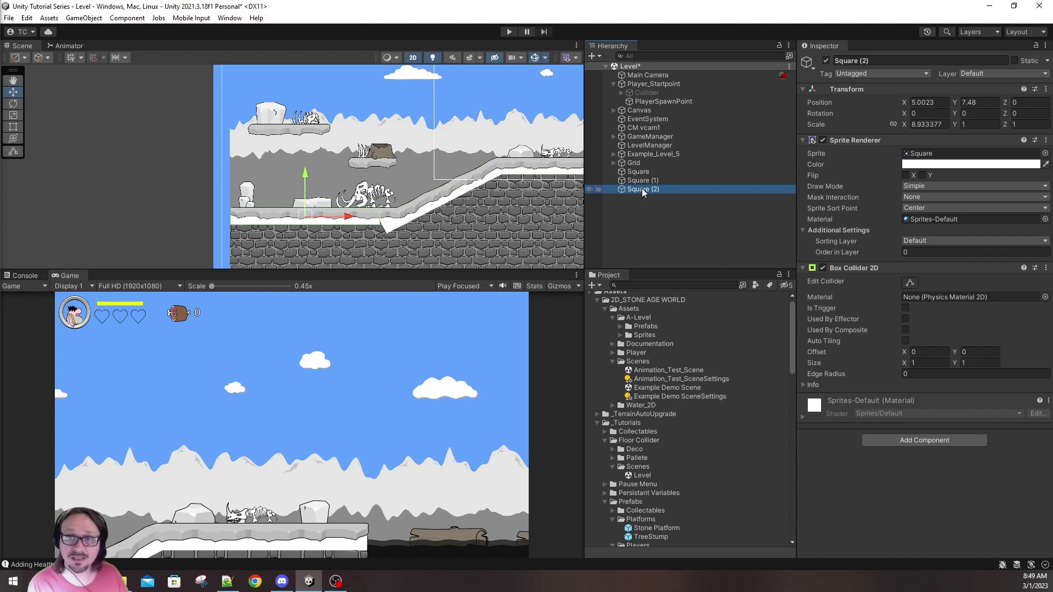
shift+click(637, 172)
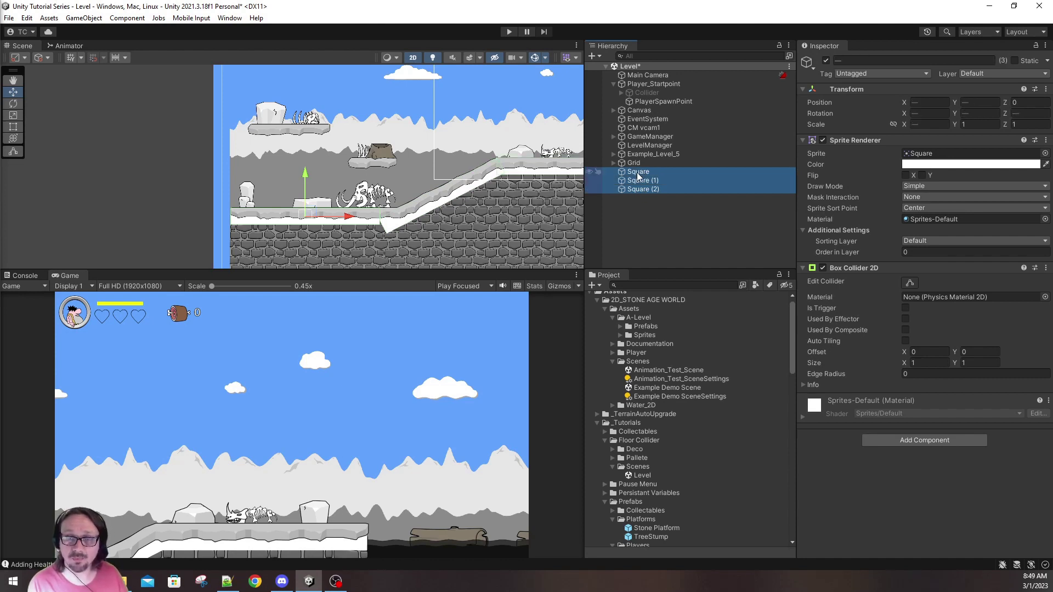
click(640, 189)
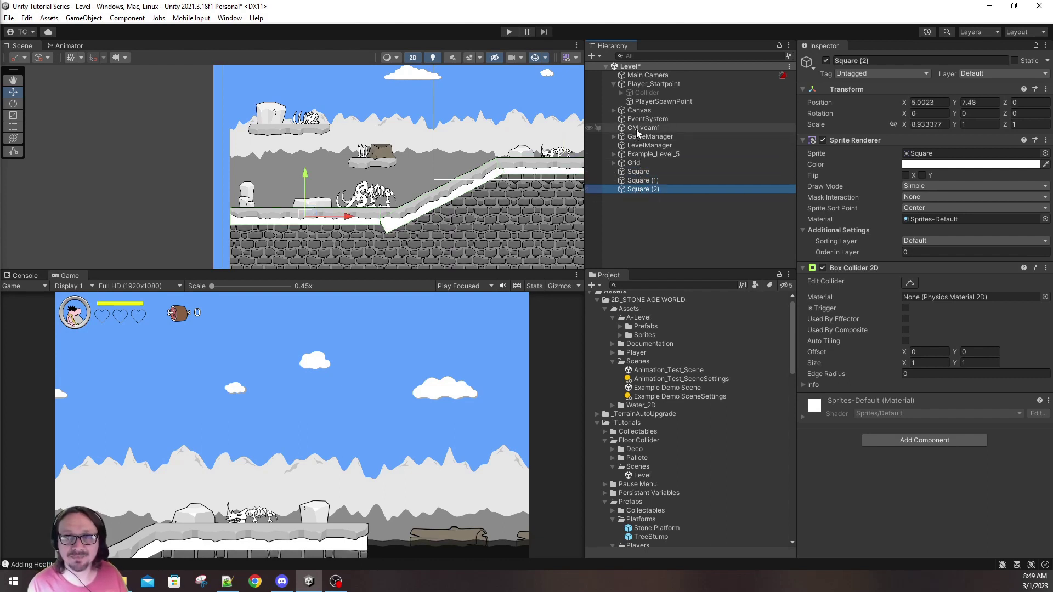
shift+click(637, 129)
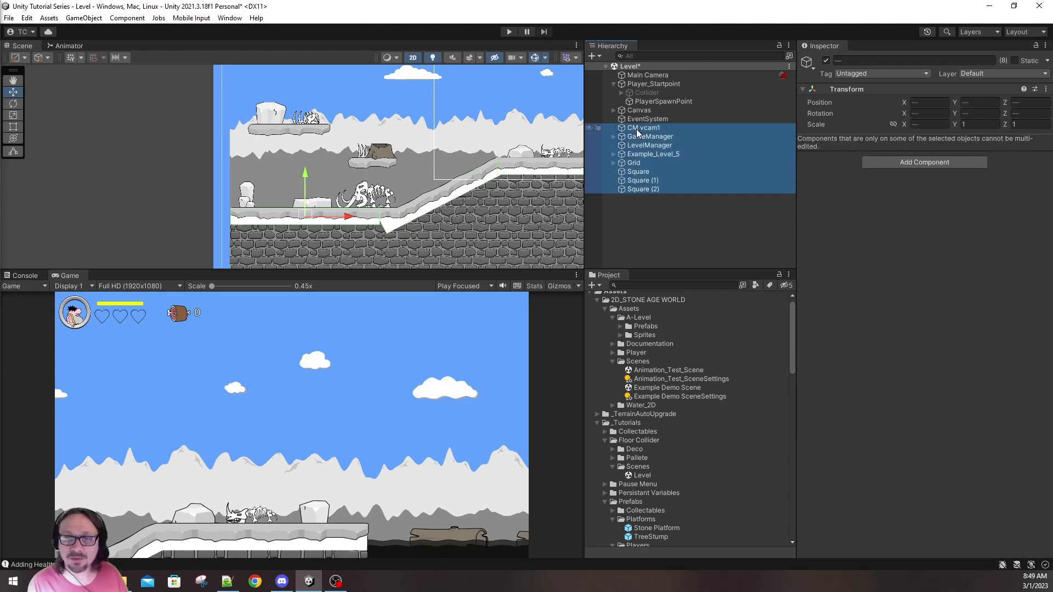
click(641, 189)
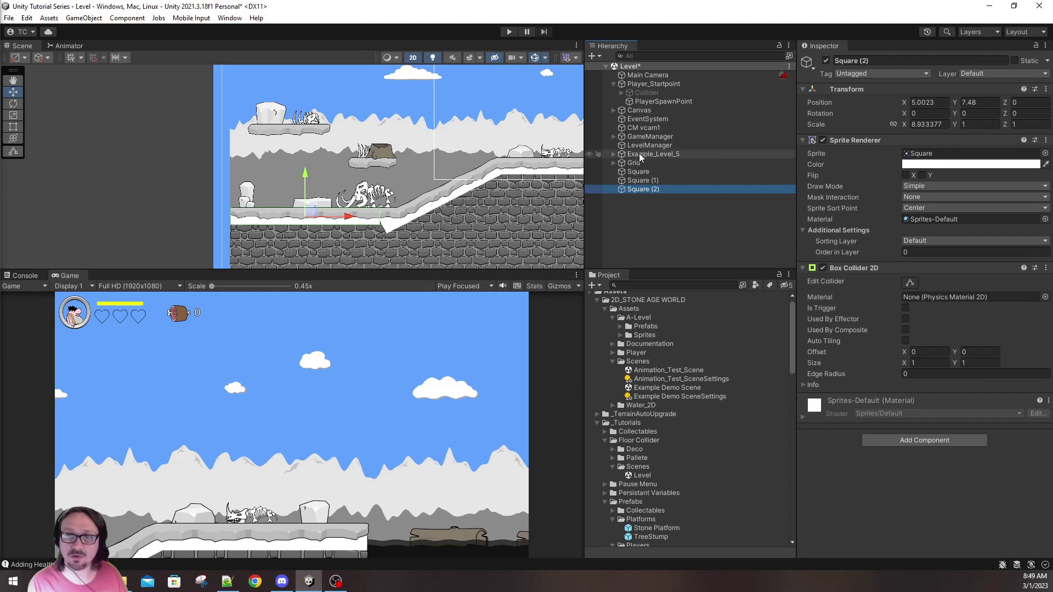
shift+click(643, 76)
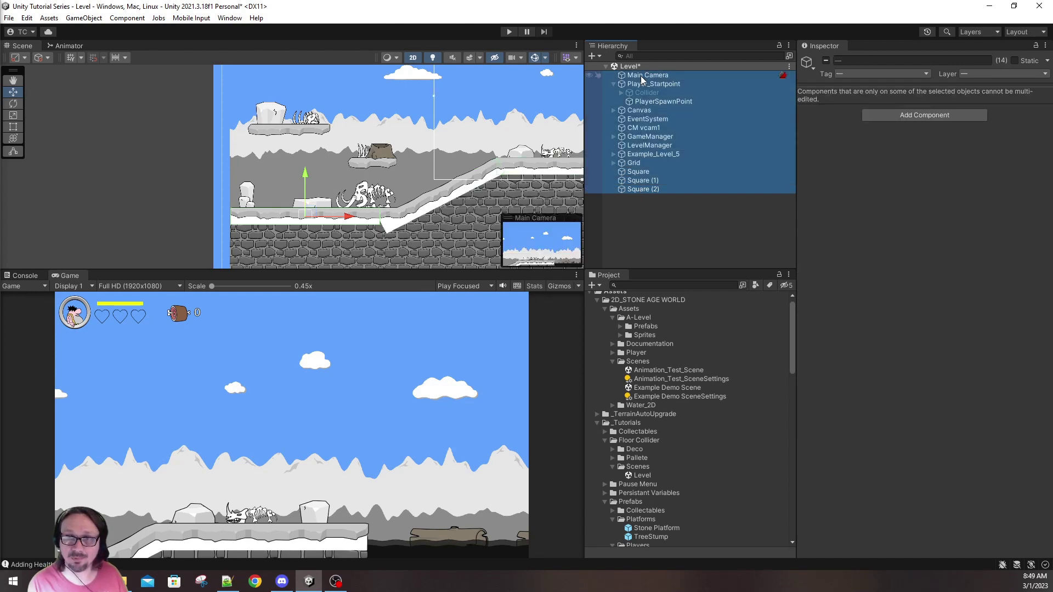
click(641, 104)
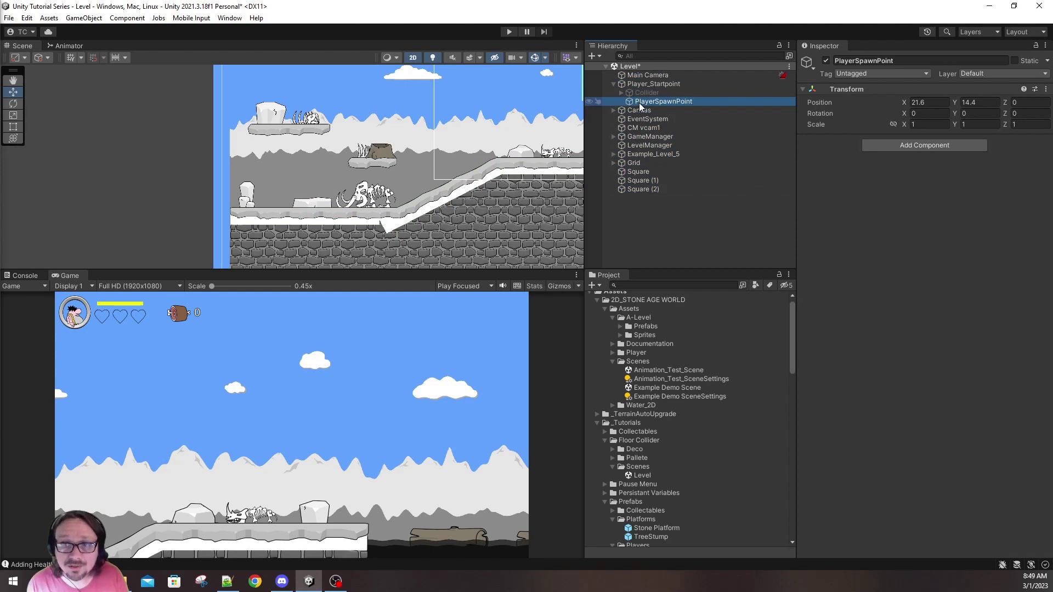
- Move Square (1) just under Main Camera and Square (2) back down below Grid
drag(643, 189, 638, 136)
drag(639, 190, 641, 82)
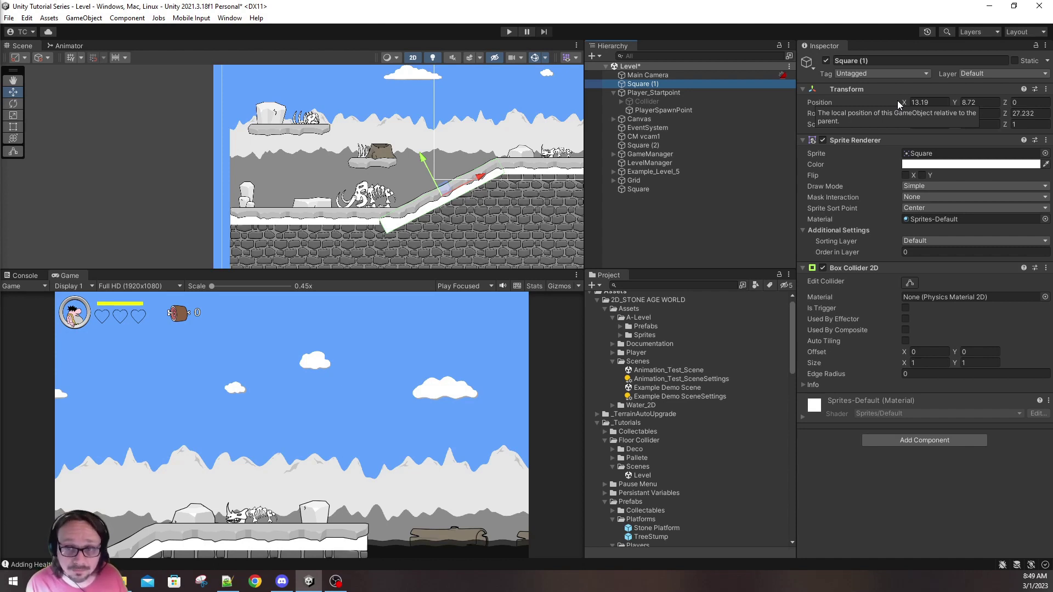
ctrl+click(638, 190)
ctrl+click(648, 145)
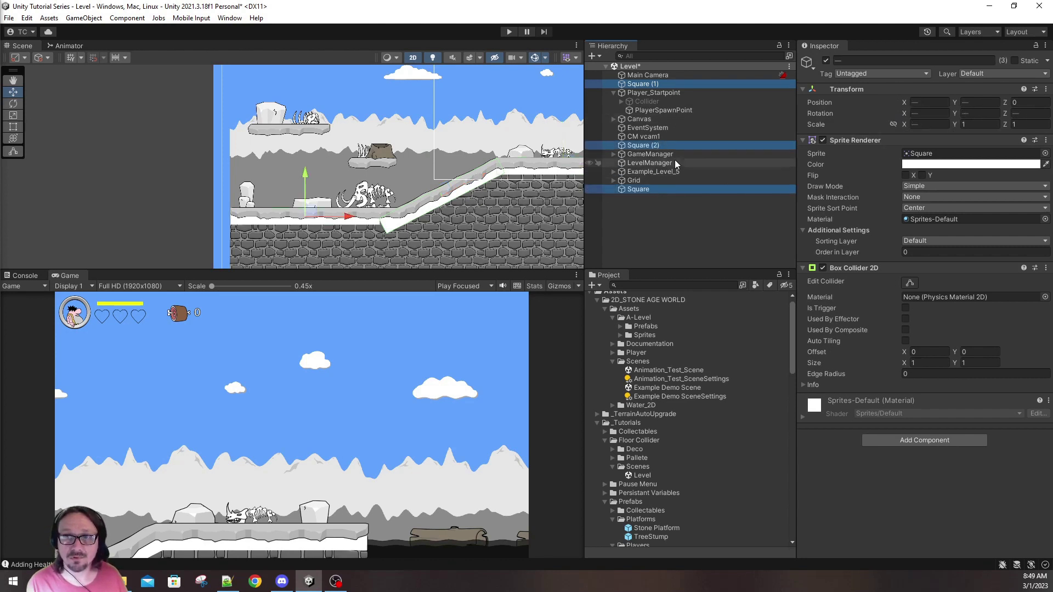
click(643, 146)
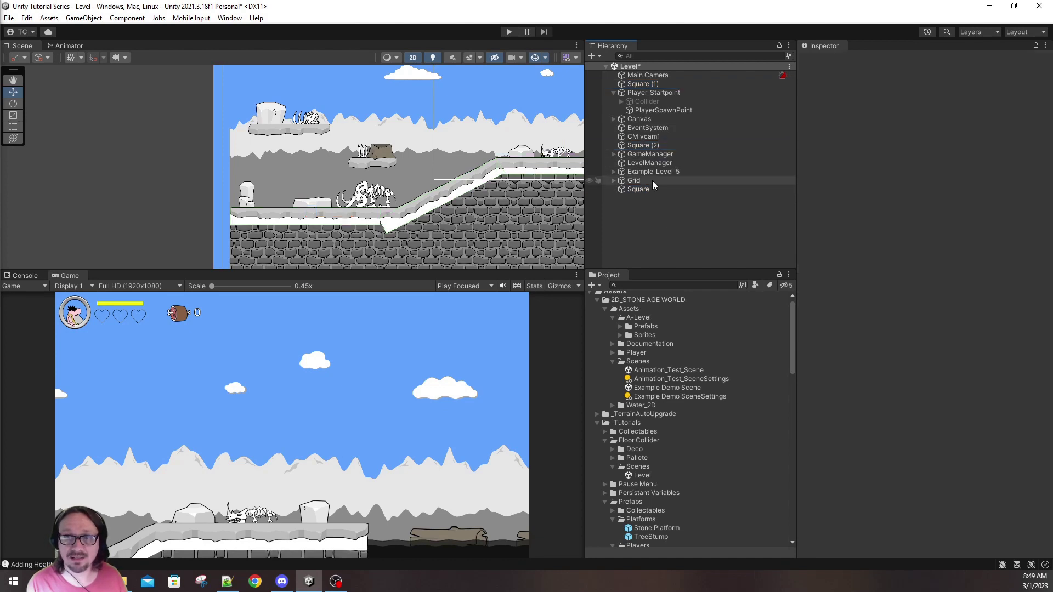
drag(643, 145, 647, 188)
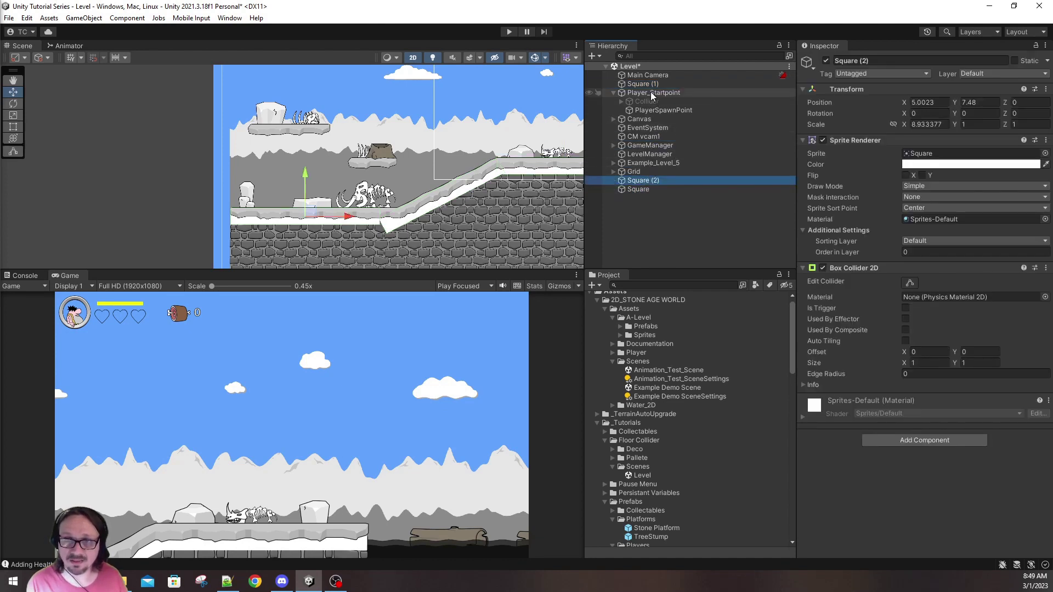
- Move Square (1) below Grid and create an empty object named 'Colliders'
drag(642, 83, 650, 180)
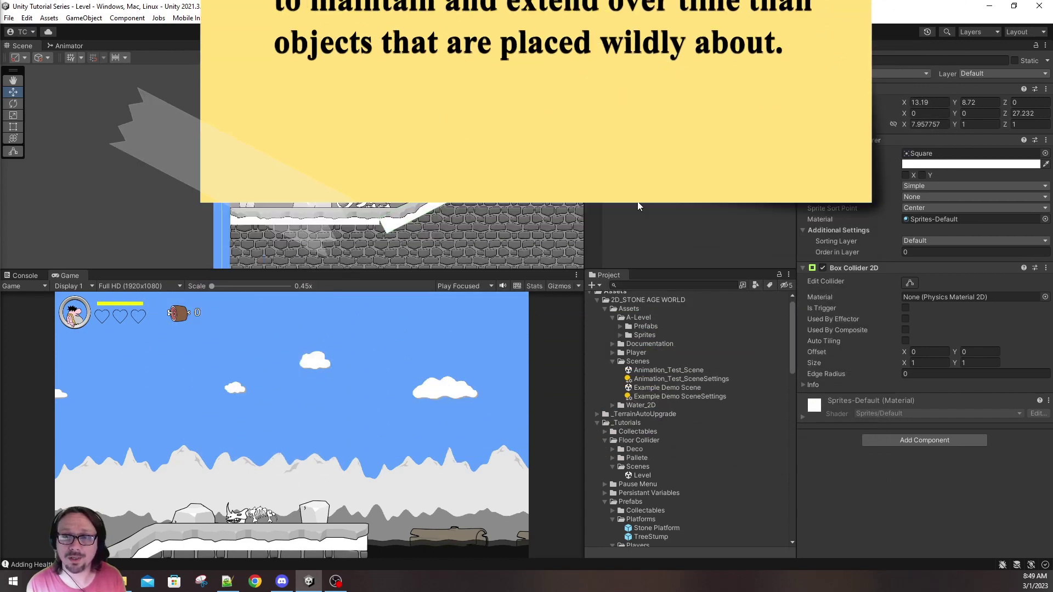
right_click(638, 202)
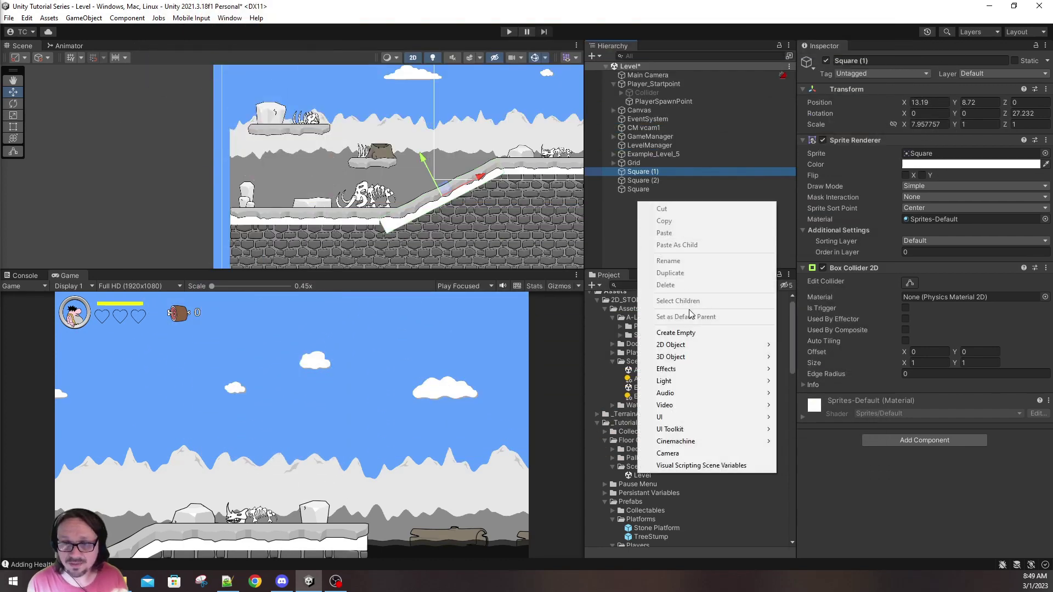
click(690, 333)
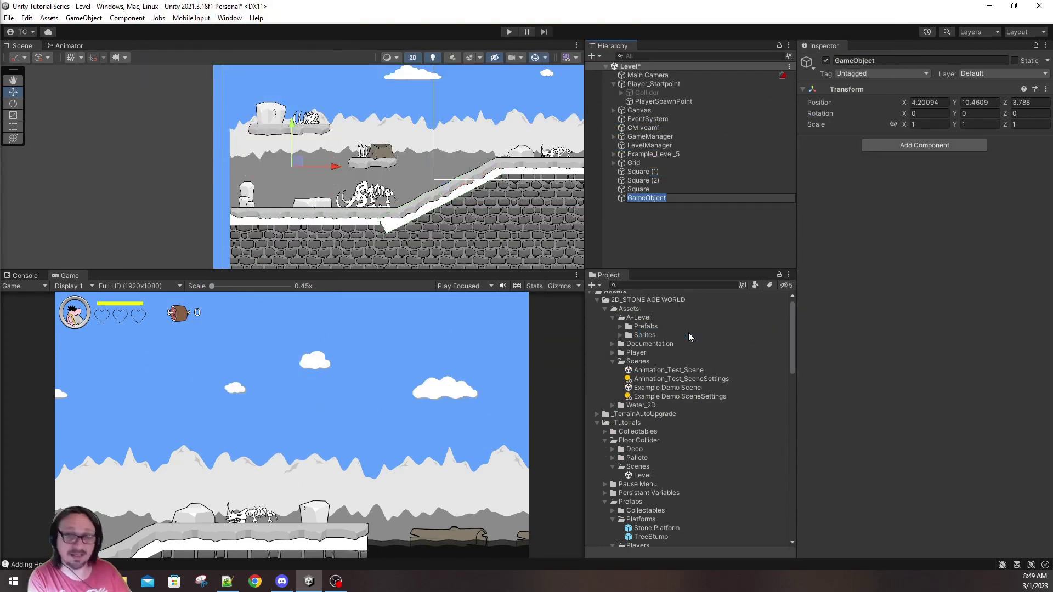
text(Colliders)
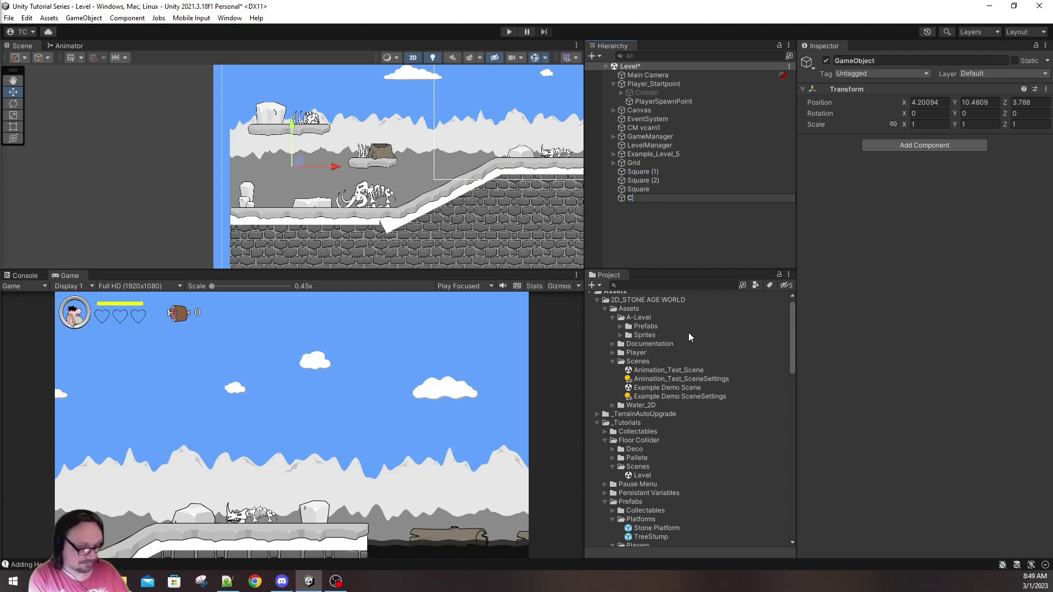
key(Return)
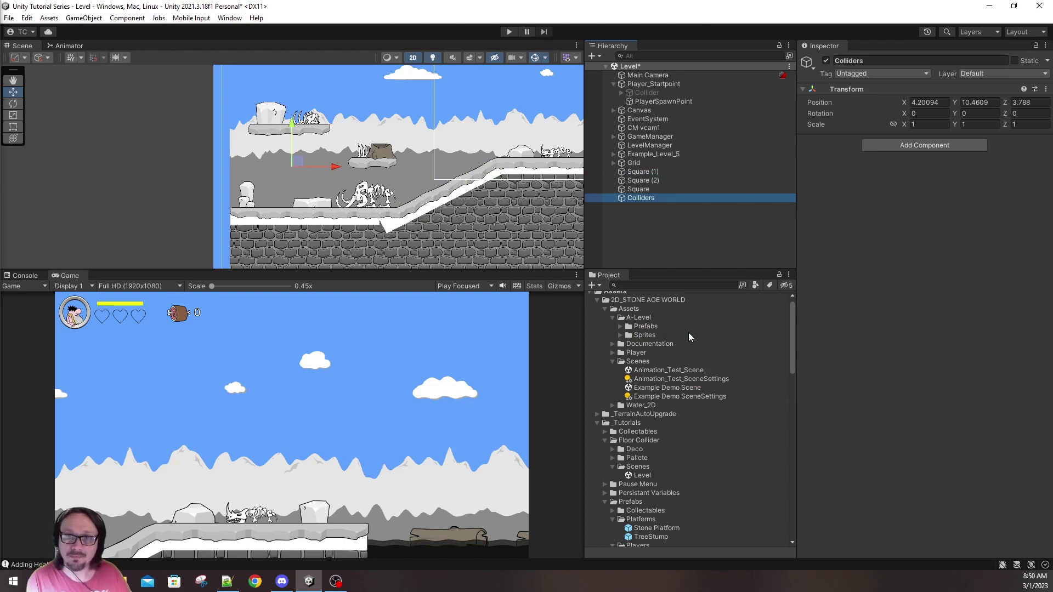
- Parent Square, Square (1) and Square (2) under Colliders and collapse the group
click(639, 171)
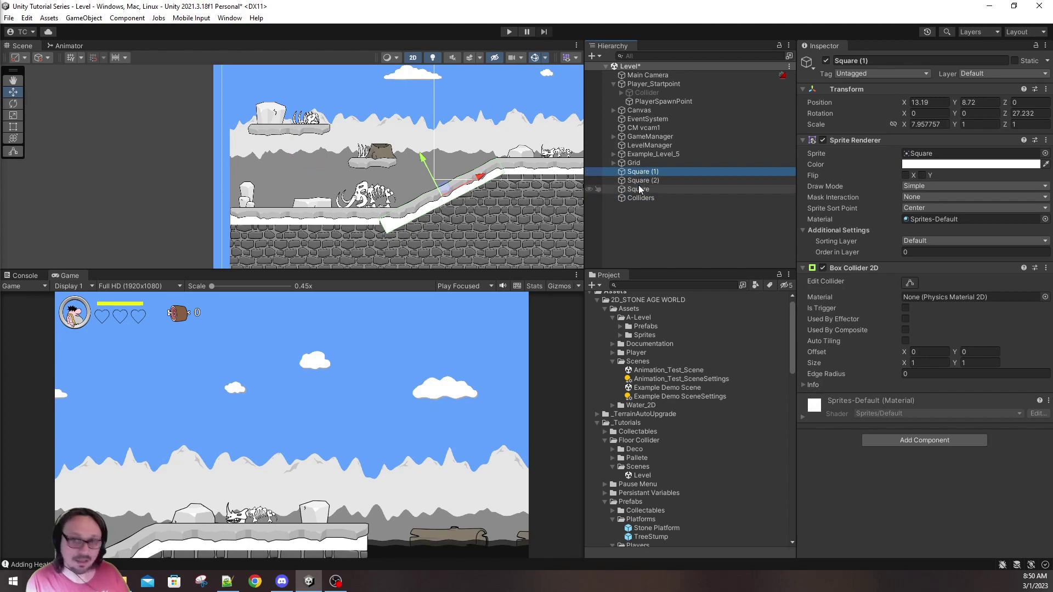
shift+click(639, 190)
drag(643, 178, 648, 201)
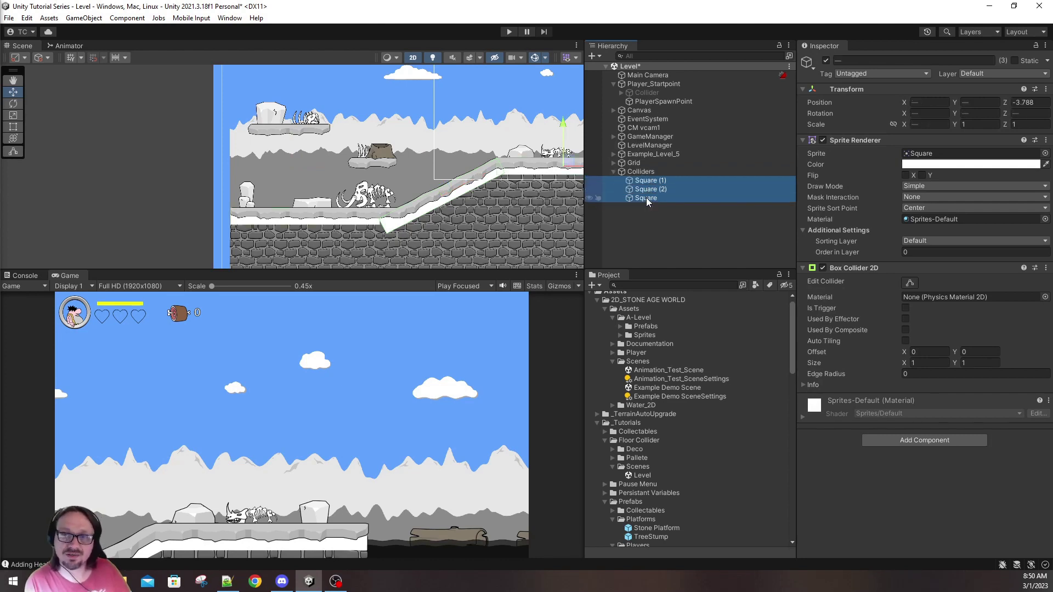
click(614, 171)
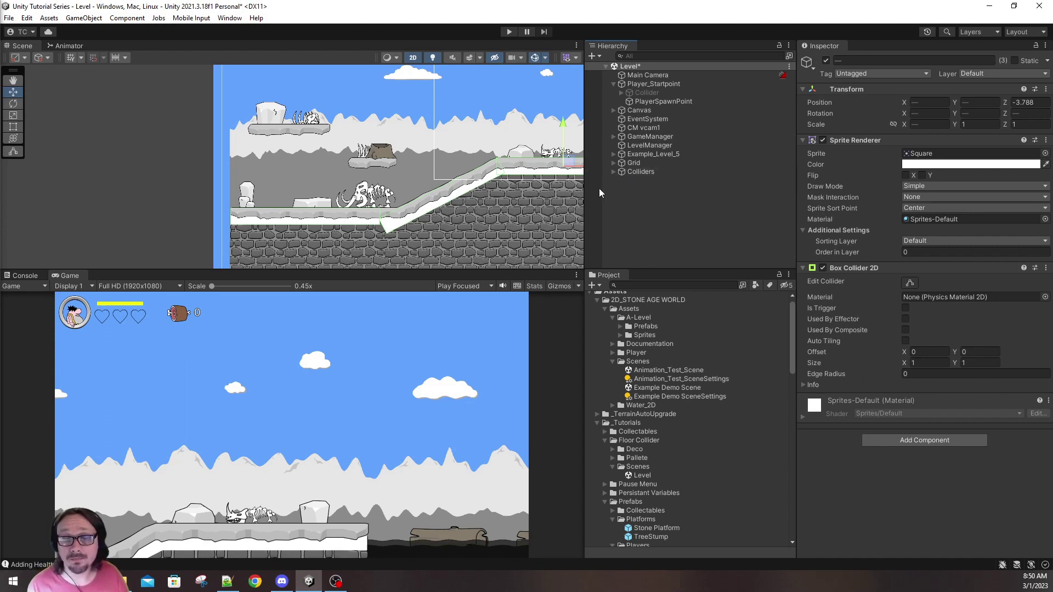
- Turn off the Sprite Renderer on all three collider Squares to hide the white strips
click(609, 175)
click(614, 172)
click(640, 181)
shift+click(639, 198)
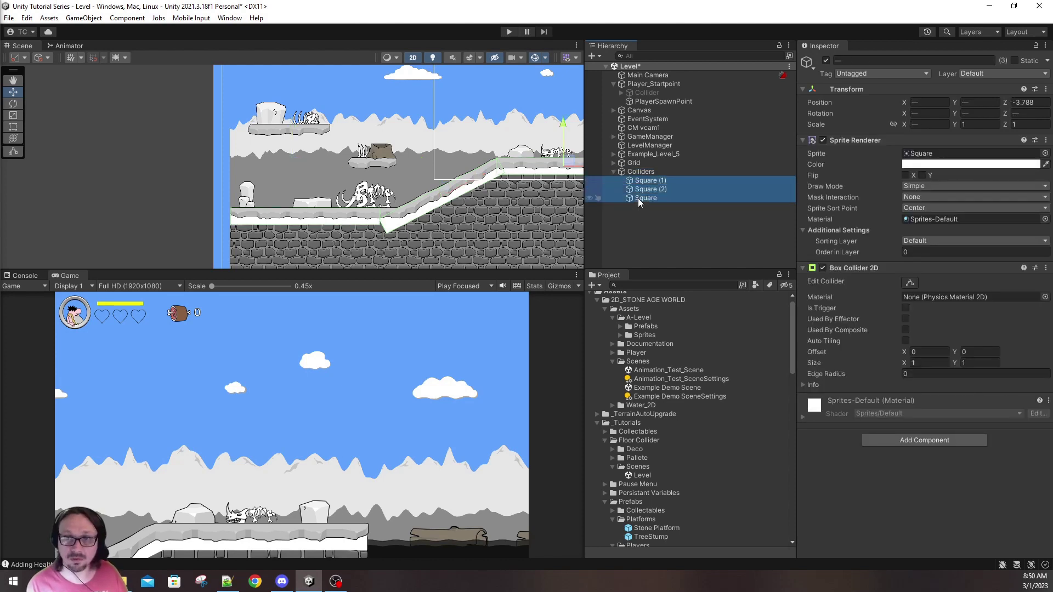
click(823, 141)
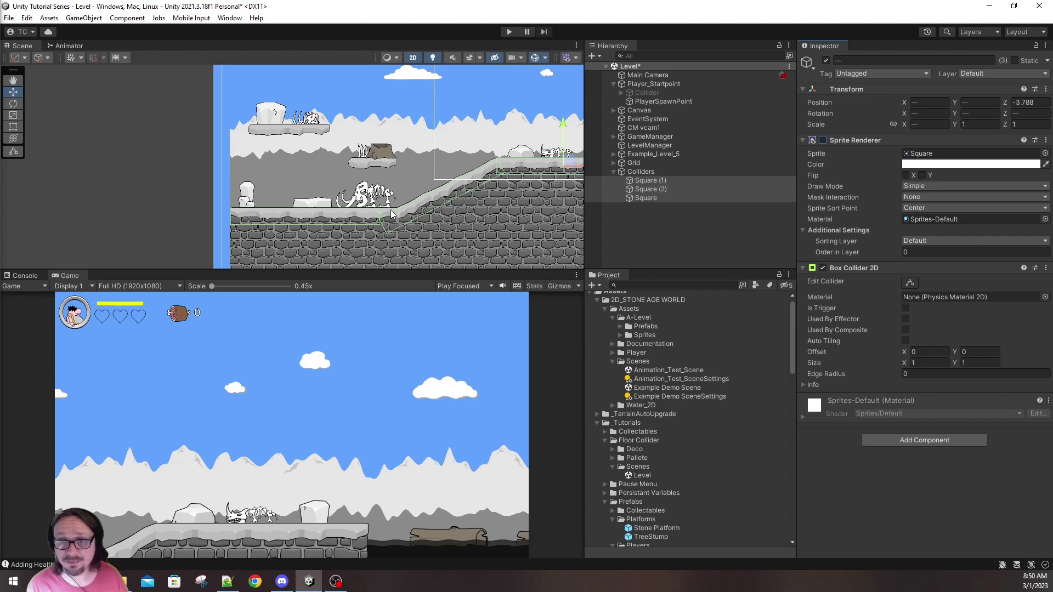
- Widen Square (2) slightly to the right to 10.34574, then start play mode
click(649, 190)
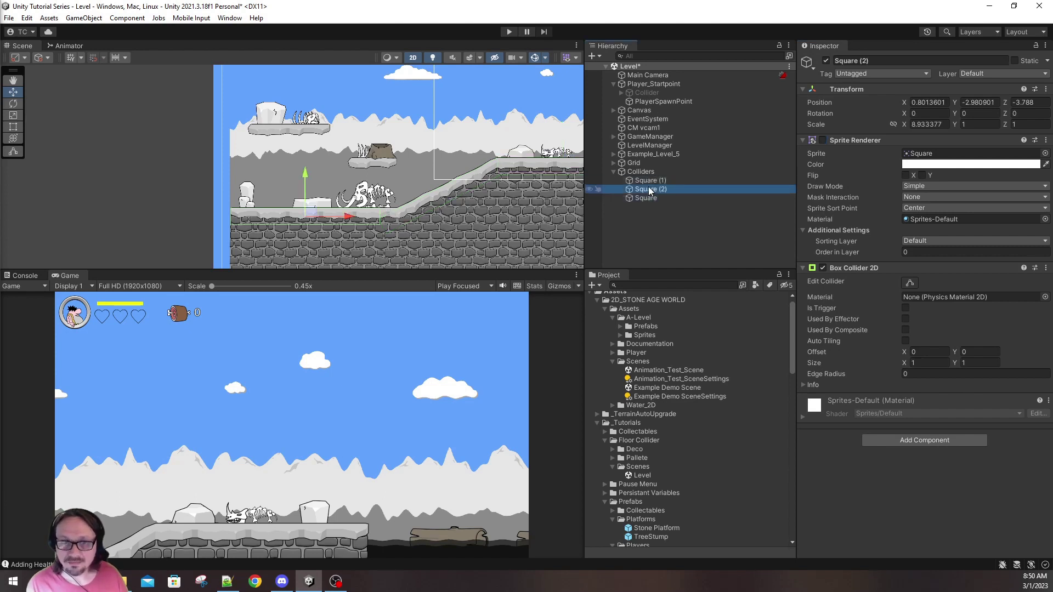
click(14, 127)
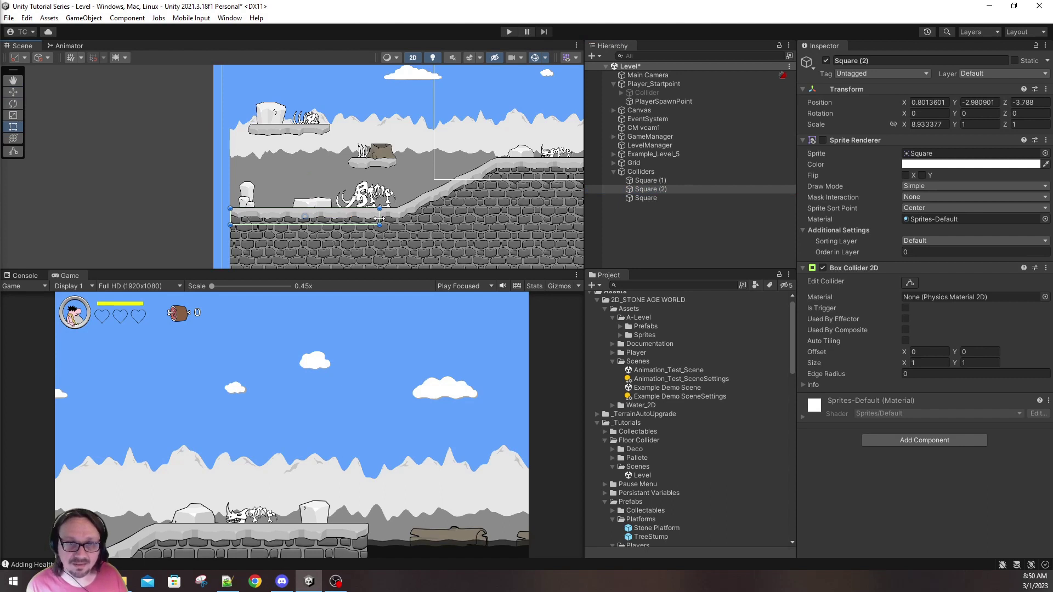
drag(379, 218, 403, 218)
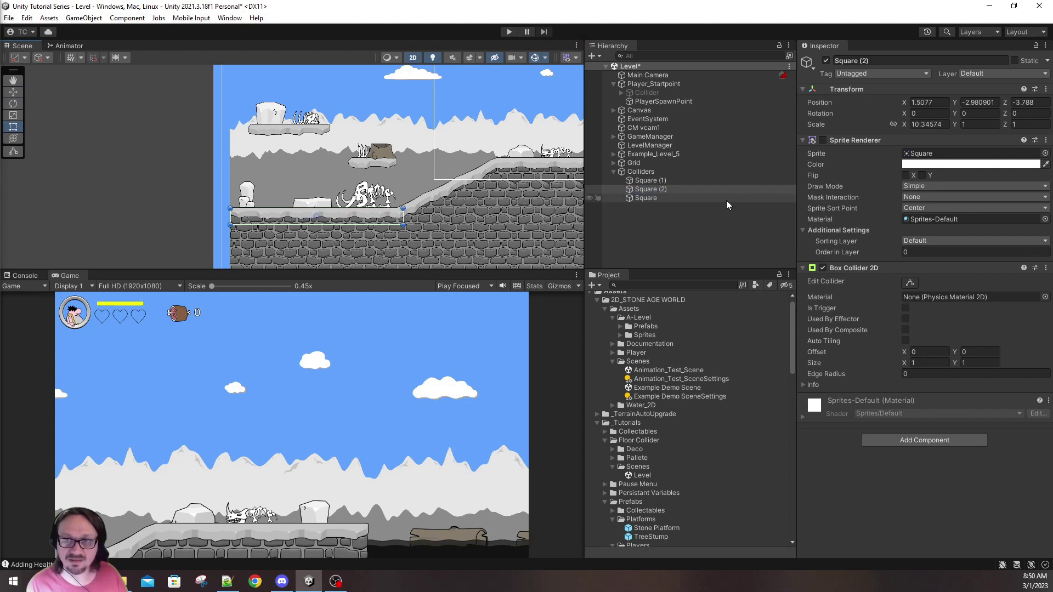
click(641, 171)
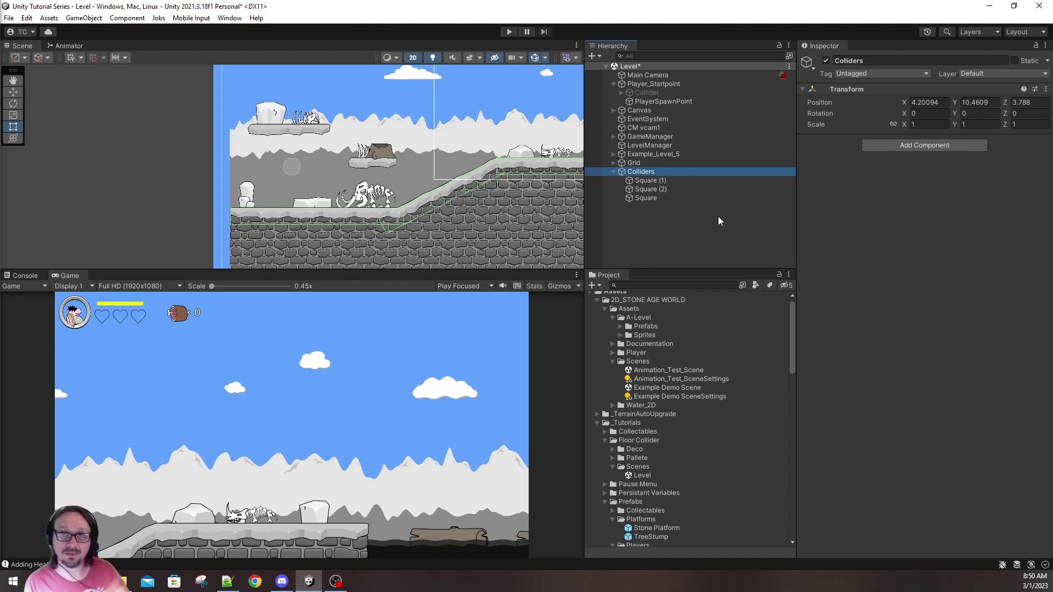
click(508, 32)
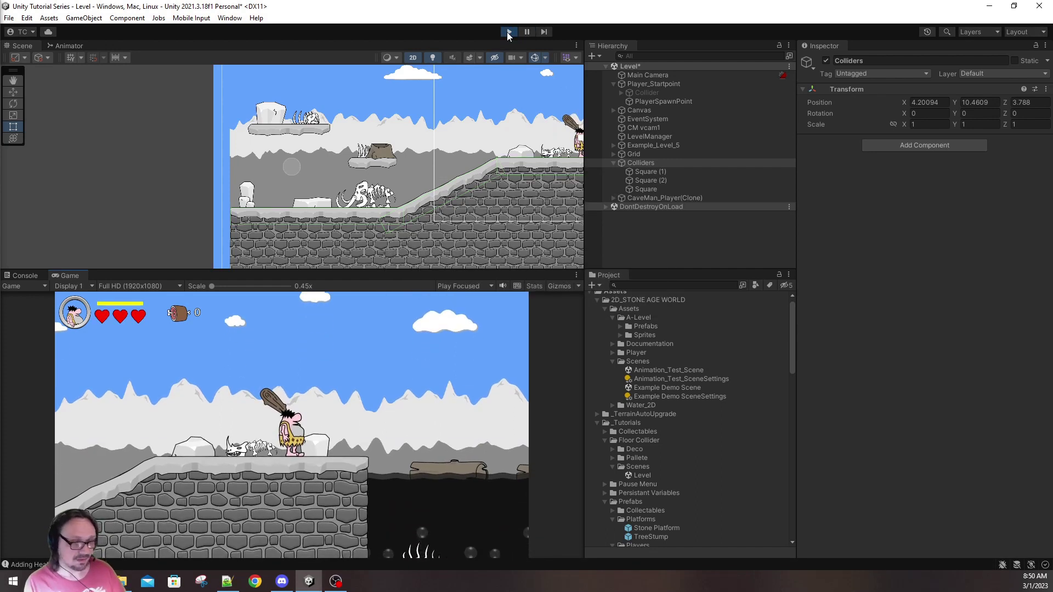
- Walk the caveman left down the slope onto the lower platform, then back right up it
key(Left)
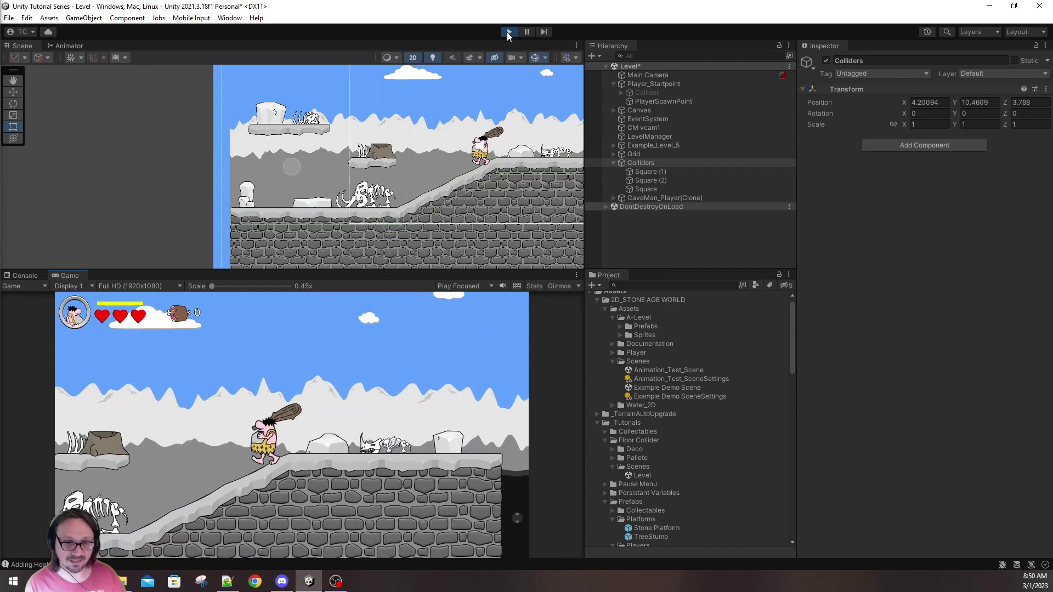
key(Left)
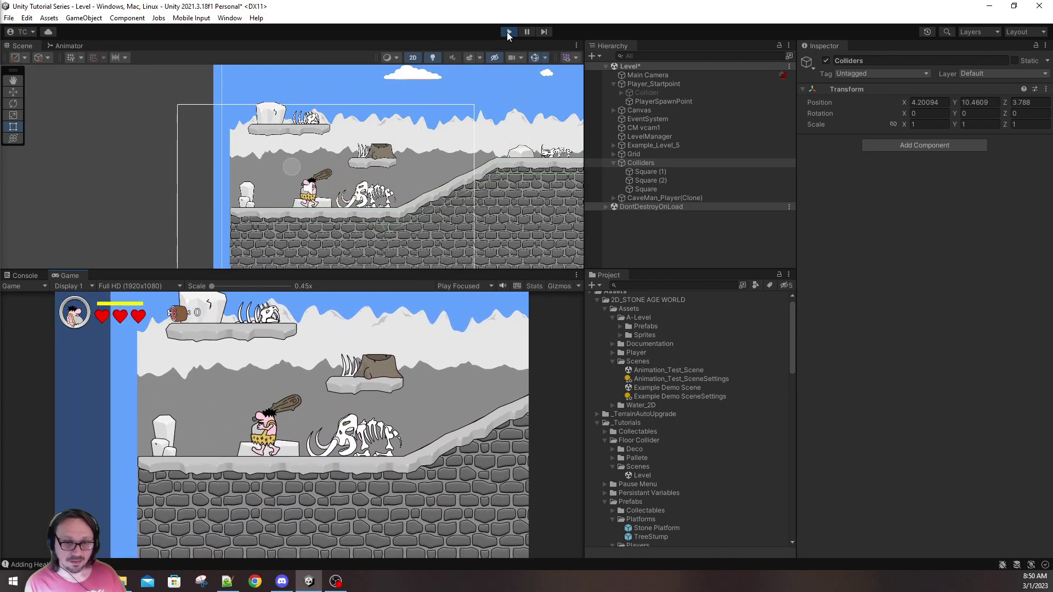
key(Right)
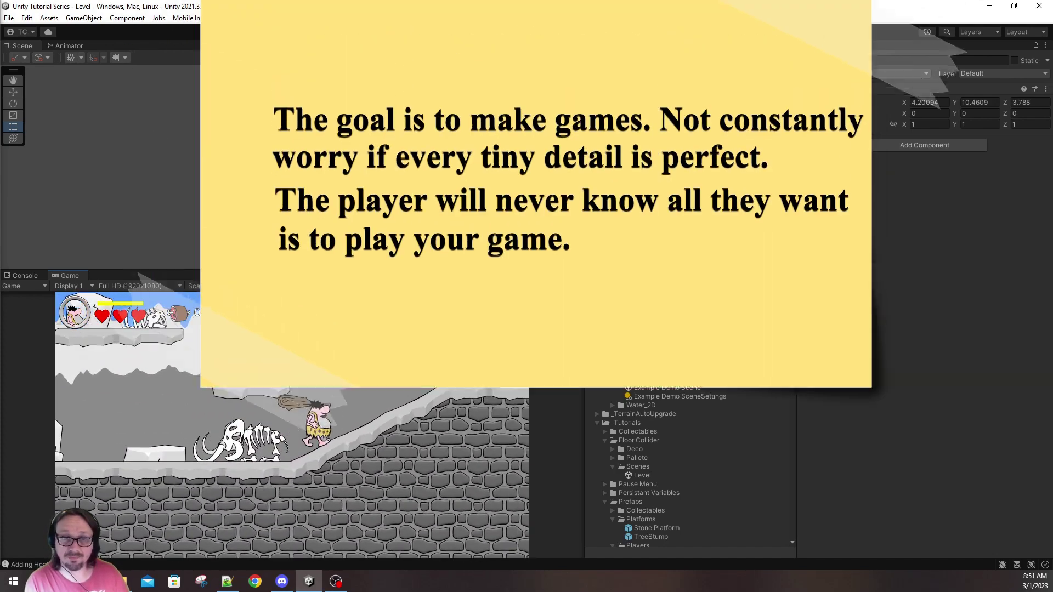
key(Right)
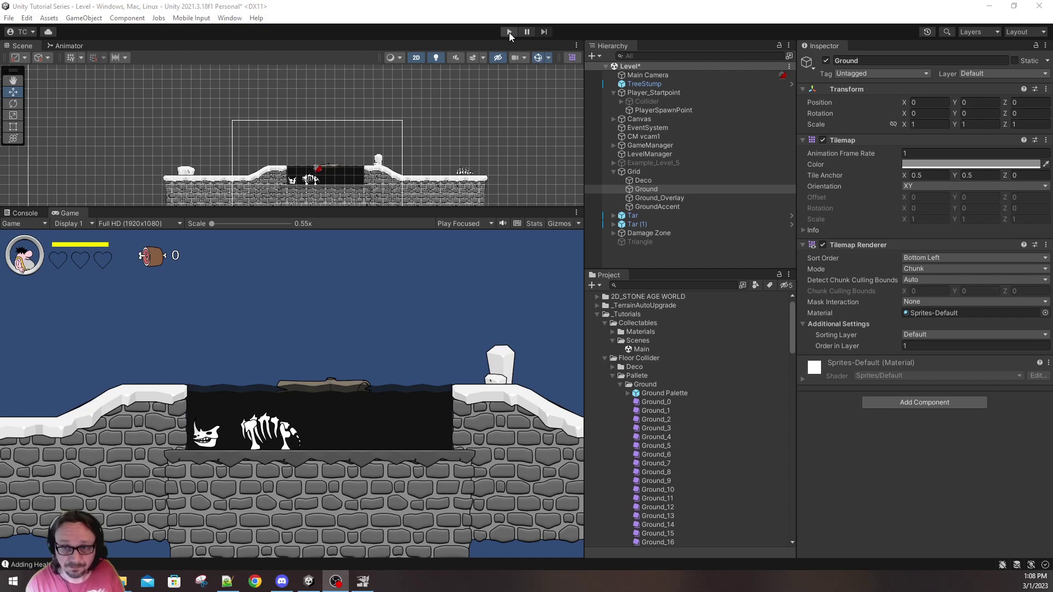
- Select the Ground tilemap under Grid so its Tilemap settings appear in the Inspector
click(660, 190)
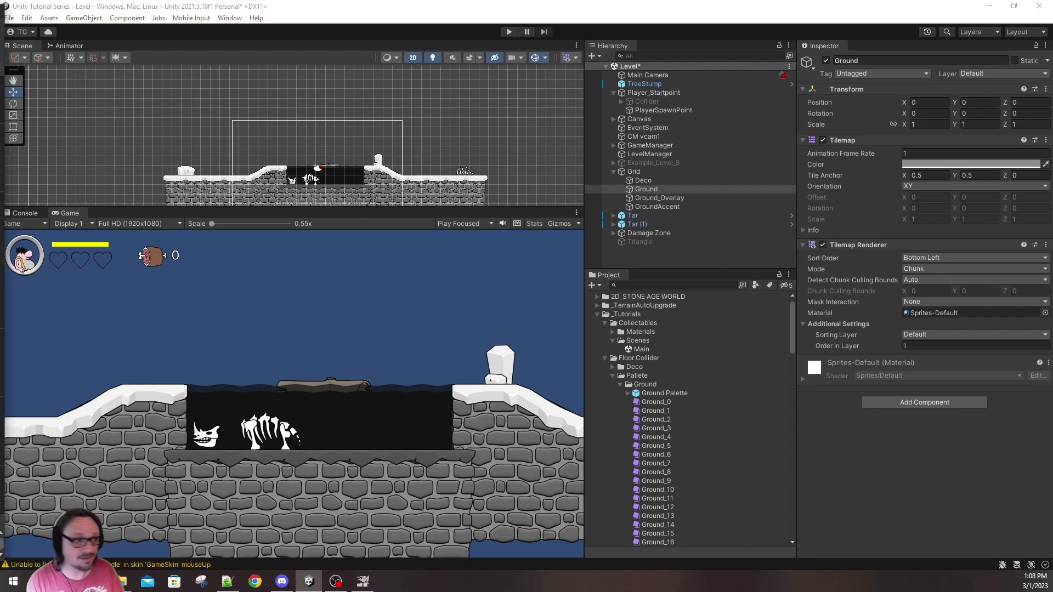
- Switch the Tile Palette to Ground Palette, moving the window clear of the Hierarchy
drag(0, 160, 825, 70)
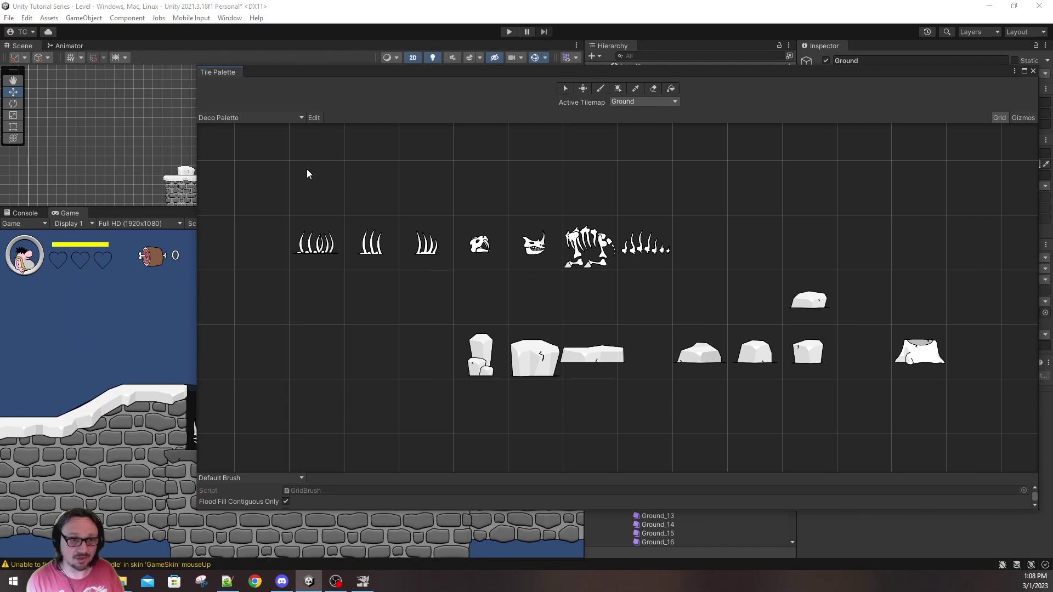
click(296, 117)
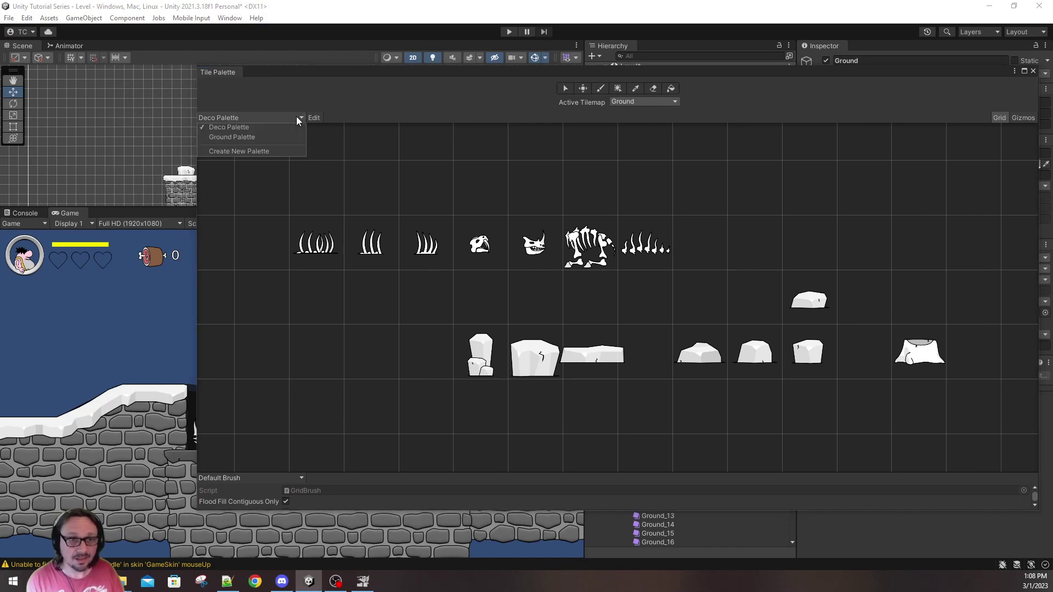
click(254, 137)
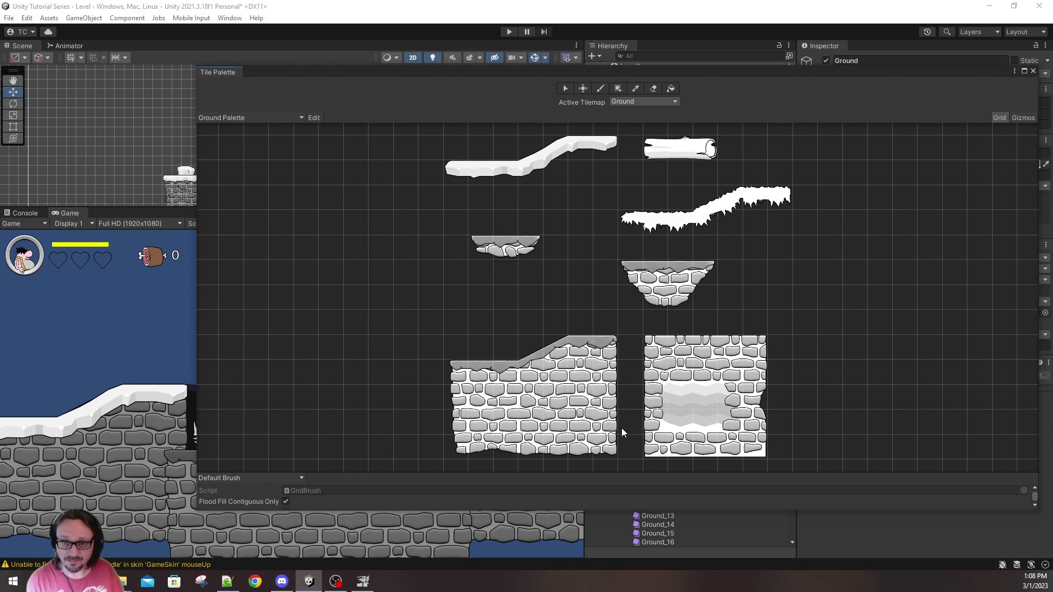
drag(450, 71, 591, 84)
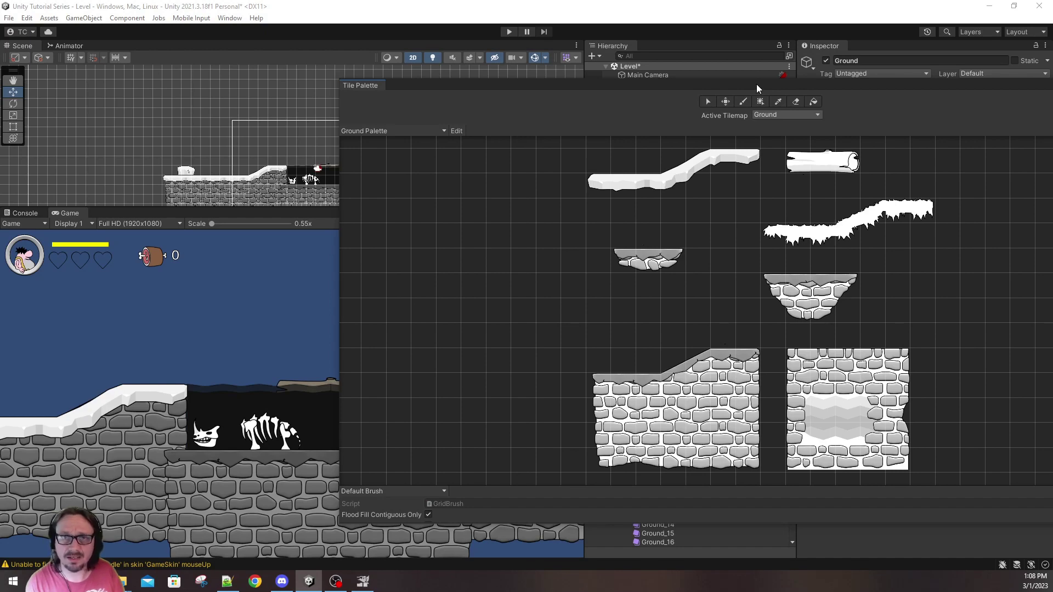
drag(756, 85, 0, 107)
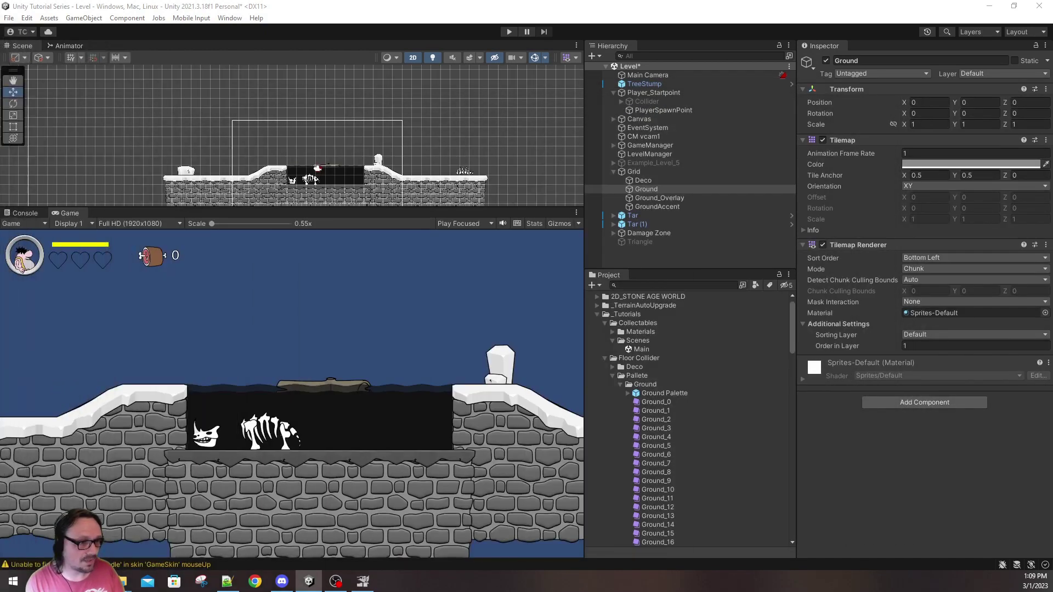
- Select Ground in the Hierarchy as the active tilemap for the Ground Palette tiles
click(644, 190)
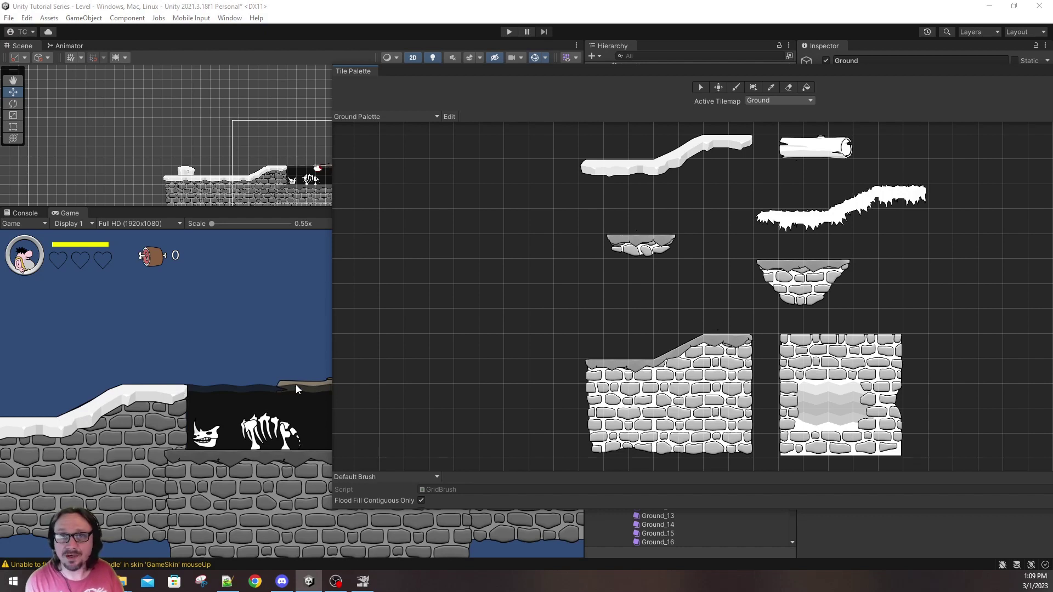
- Choose Deco Palette and set the Active Tilemap to Ground_Overlay
click(781, 100)
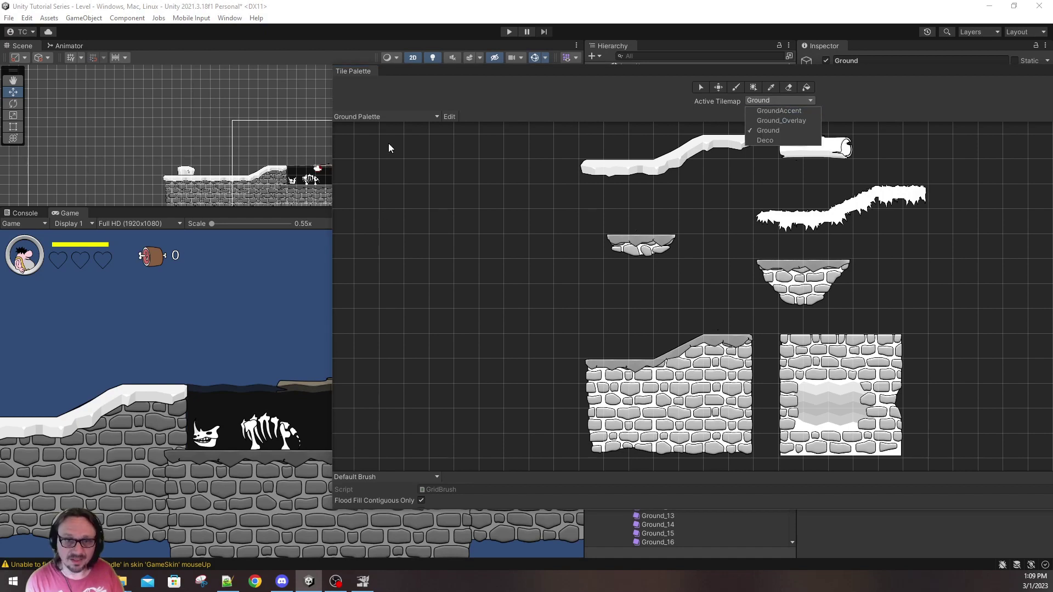
click(414, 116)
click(390, 126)
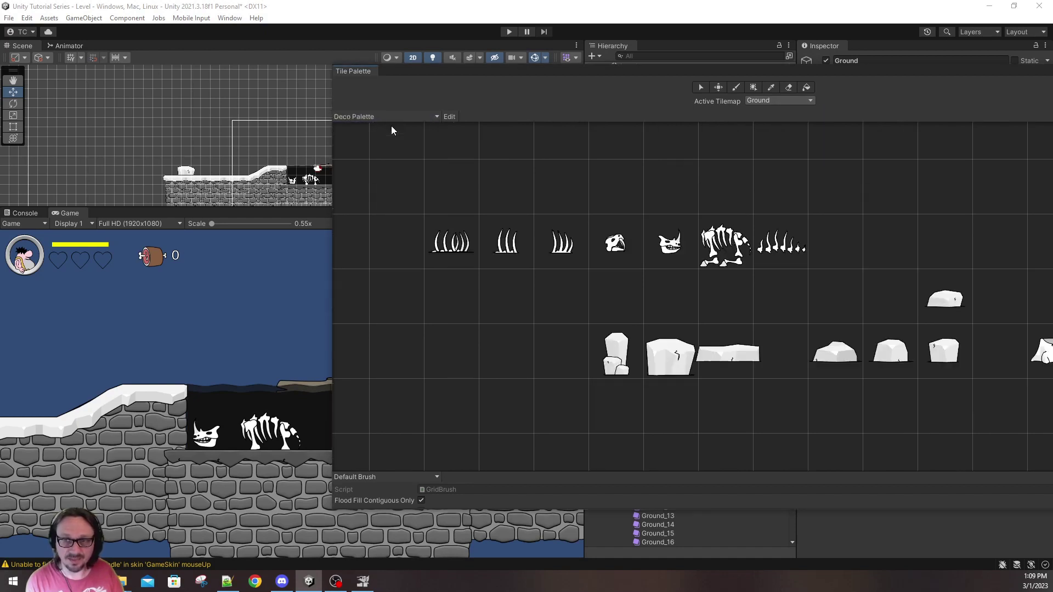
click(382, 117)
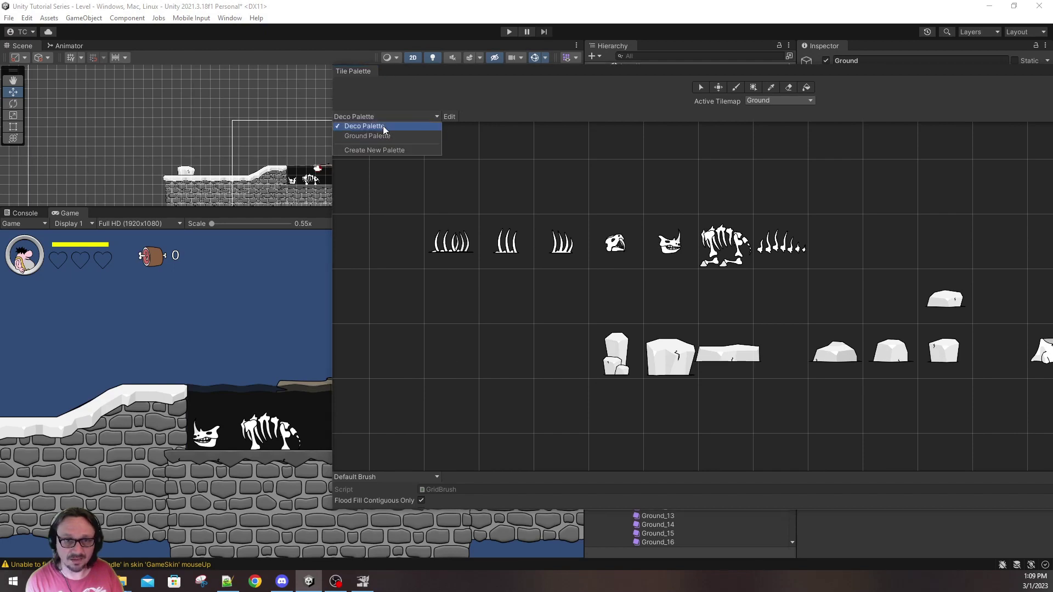
click(788, 100)
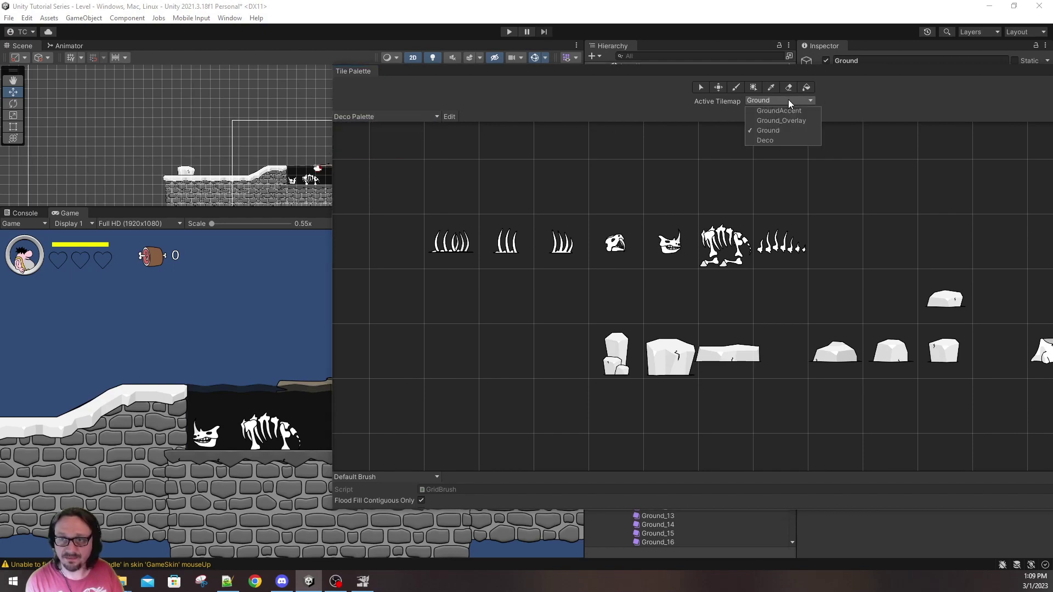
click(784, 111)
click(788, 101)
click(785, 119)
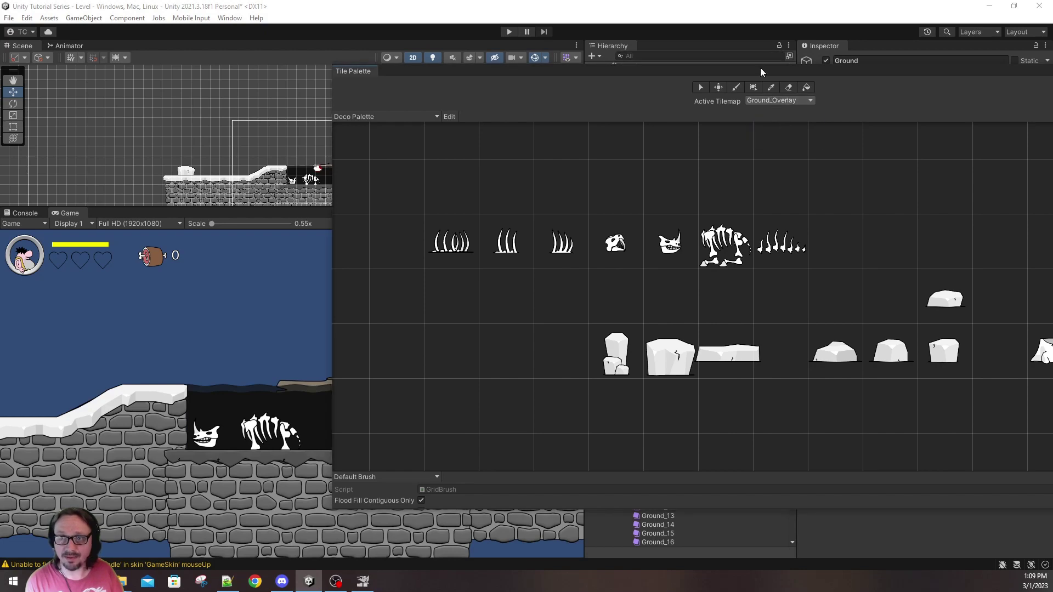
- Close the Tile Palette and select Ground_Overlay to view its settings (Order in Layer 2)
drag(760, 68, 558, 111)
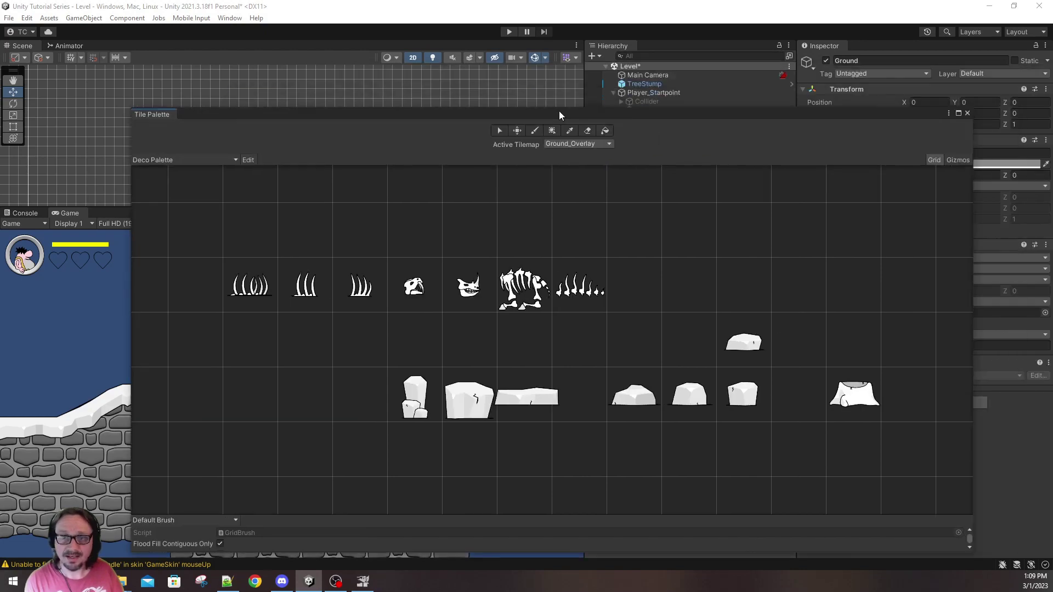
click(967, 113)
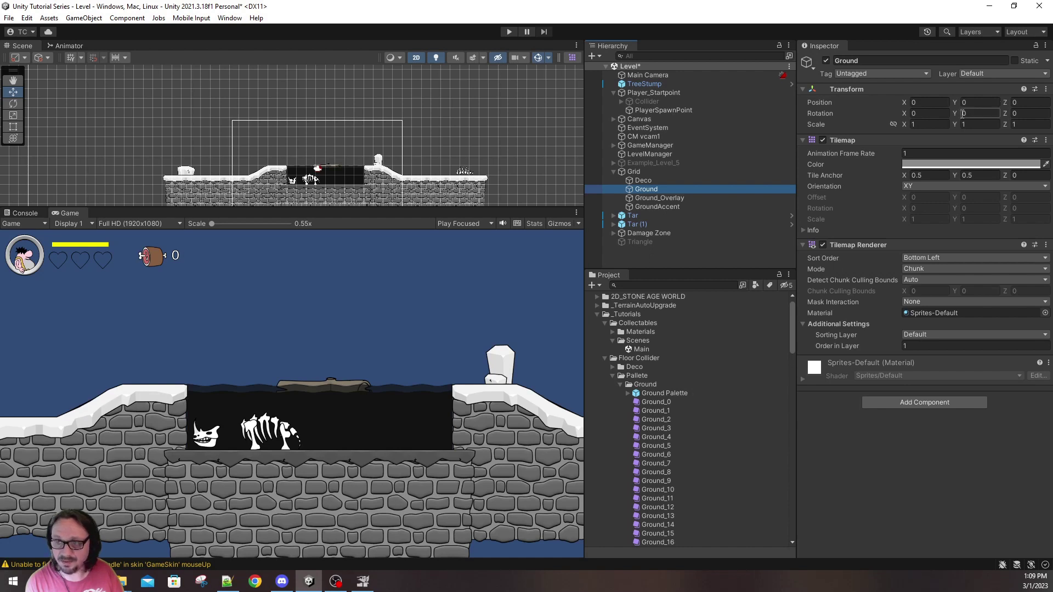
click(657, 199)
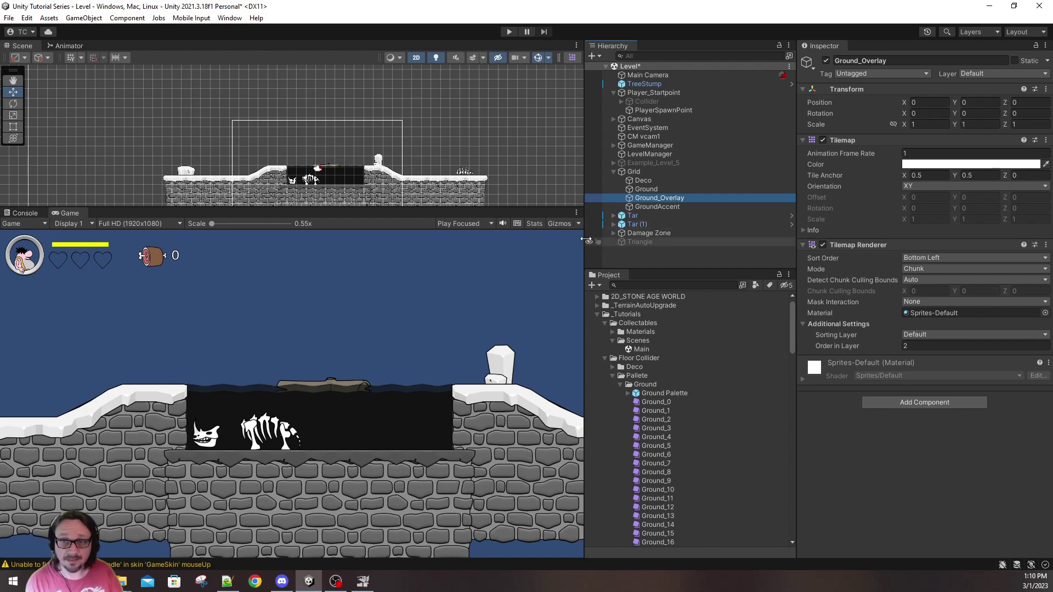
- Reopen the Tile Palette on Ground Palette and pick a snowy ground tile
click(573, 58)
drag(392, 120, 616, 106)
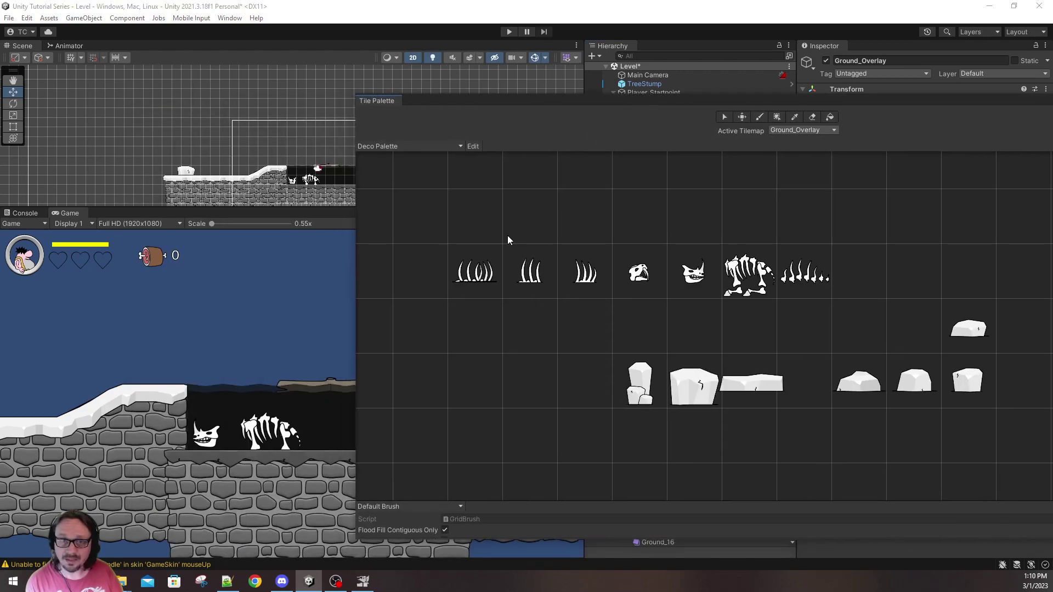
click(405, 147)
click(407, 165)
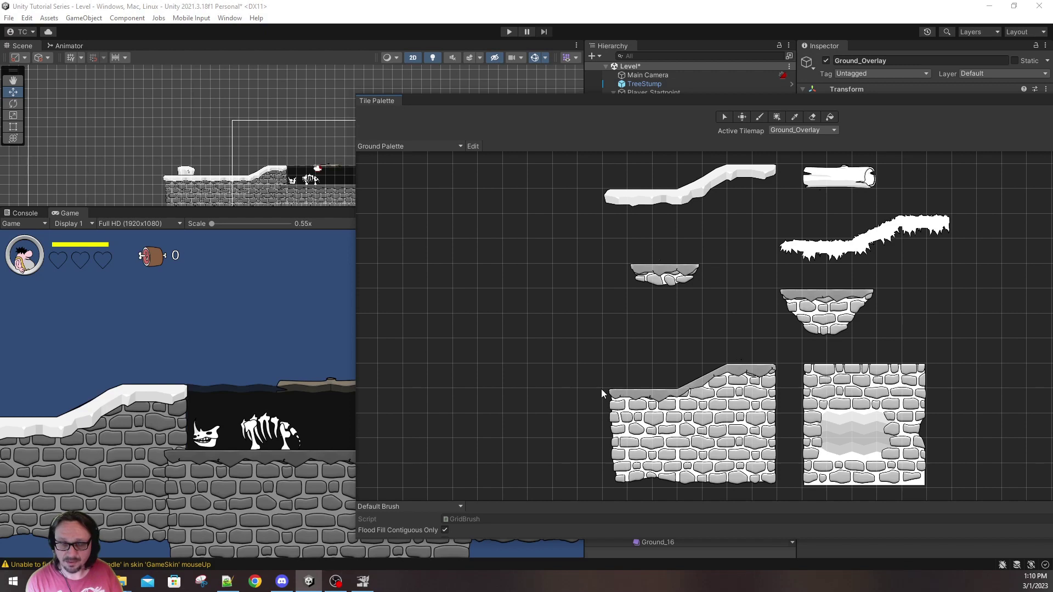
click(619, 402)
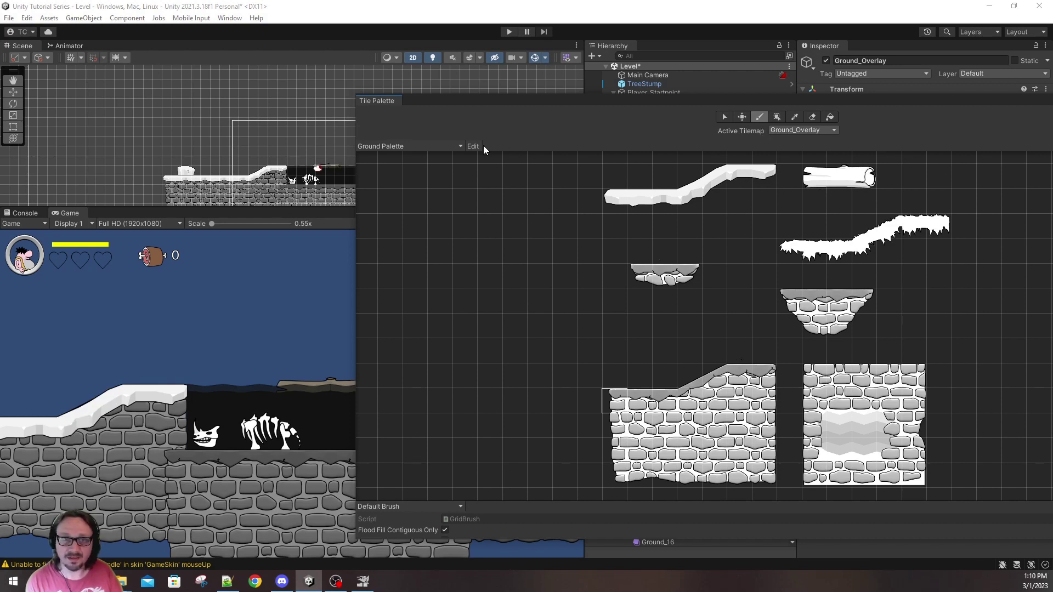
- Set the Active Tilemap to Ground, then back to Ground_Overlay, and close the Tile Palette
click(451, 147)
click(451, 147)
click(450, 147)
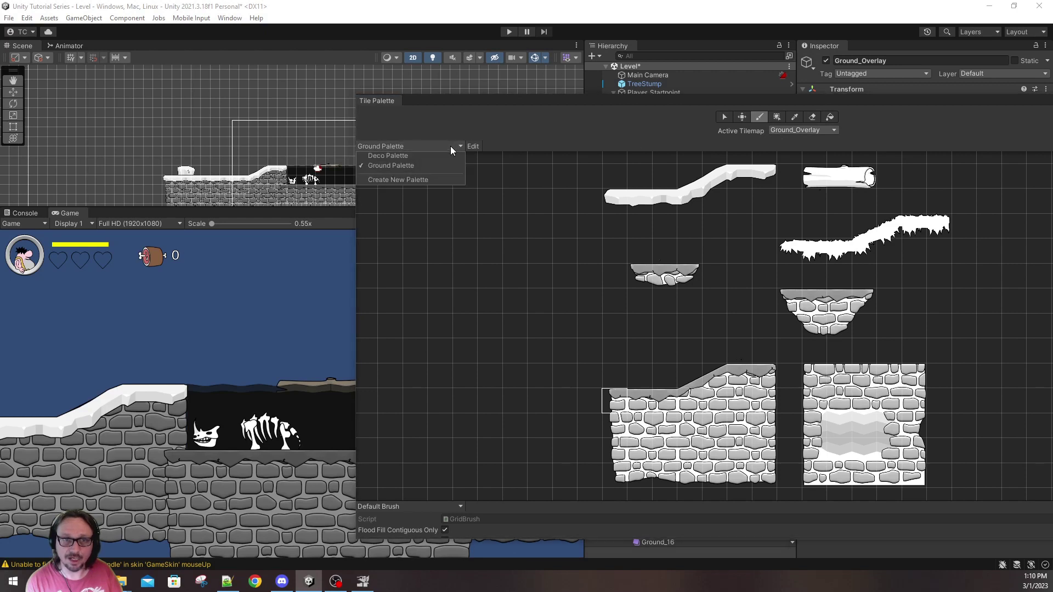
click(821, 130)
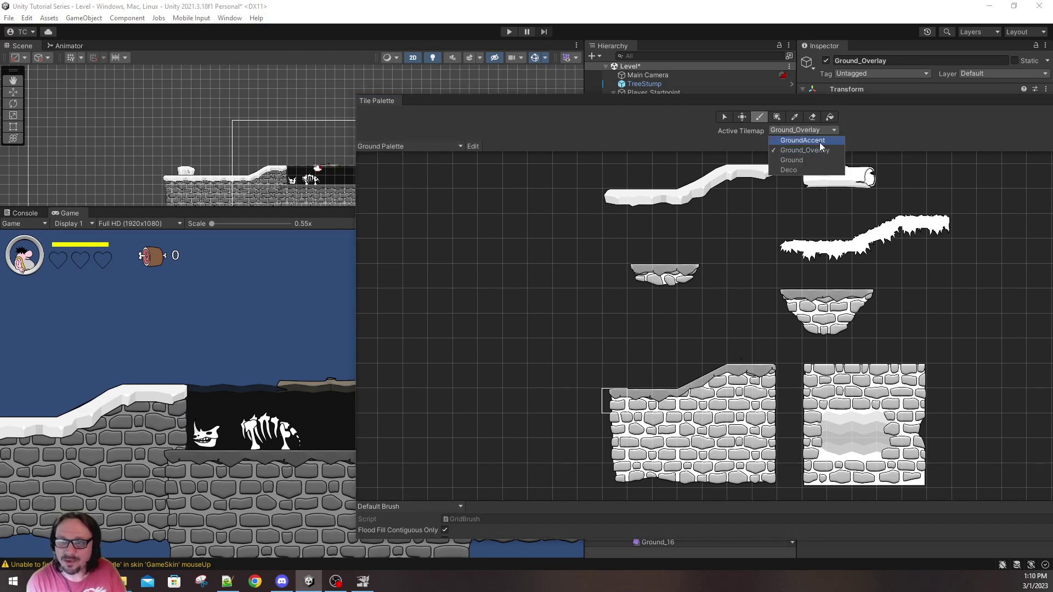
click(817, 159)
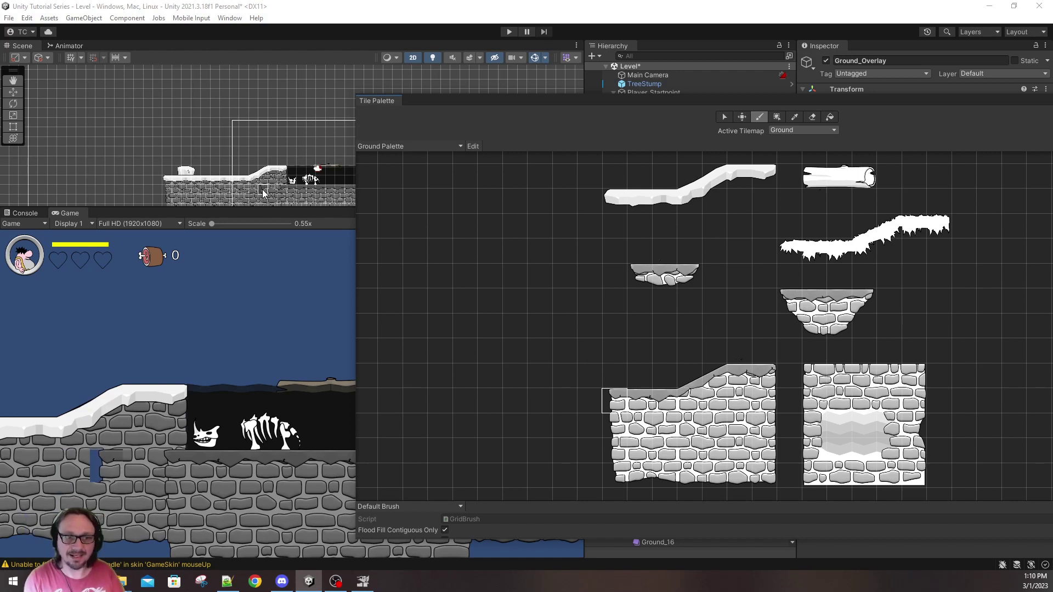
click(774, 132)
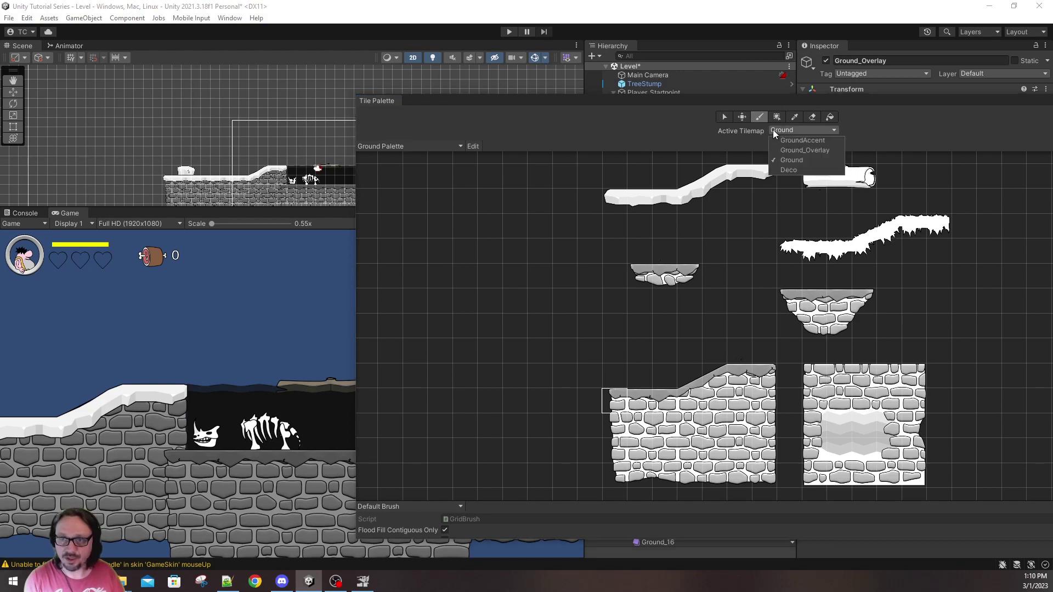
click(783, 150)
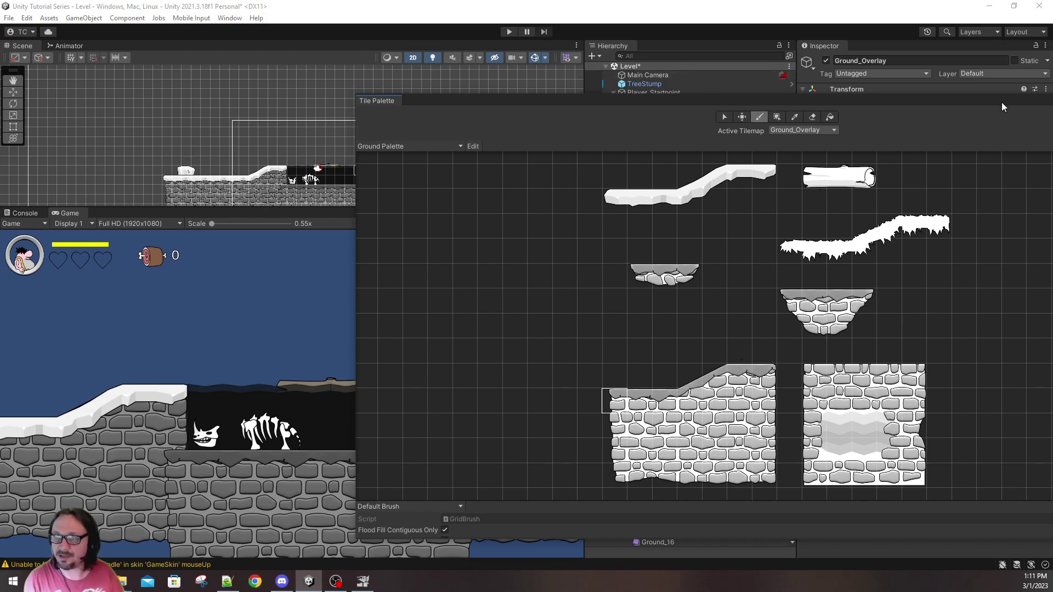
drag(1002, 102, 829, 110)
click(1020, 108)
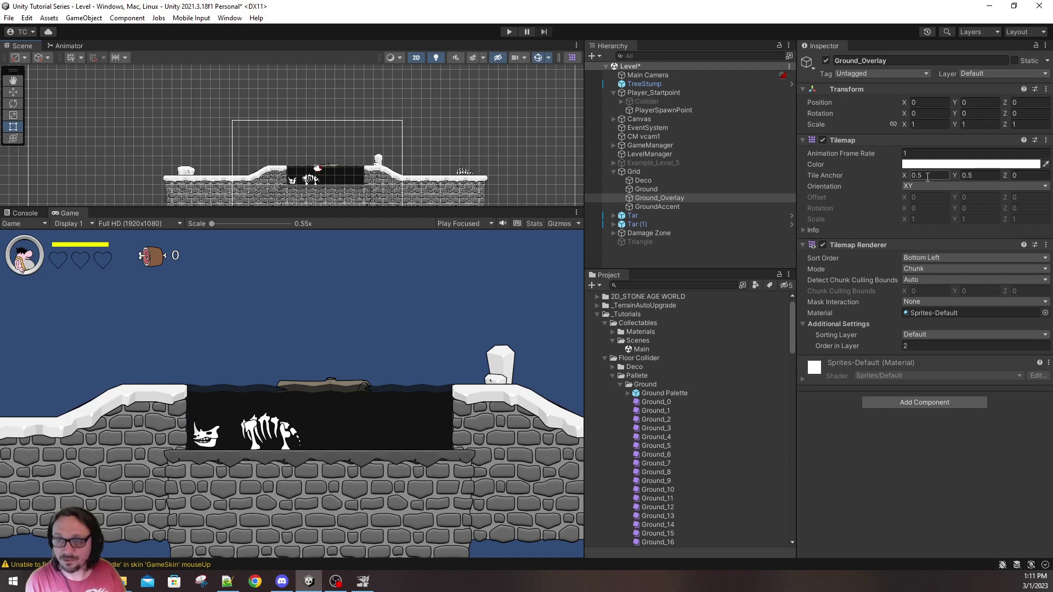
- Compare Order in Layer of Ground, Ground_Overlay and GroundAccent, ending on Ground at layer 1
click(640, 190)
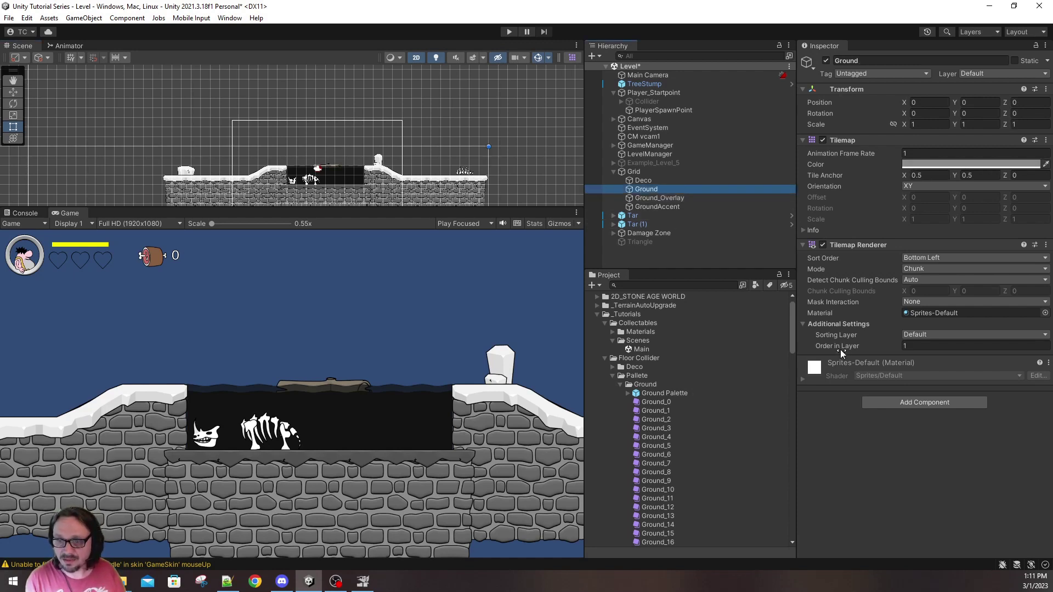
click(657, 198)
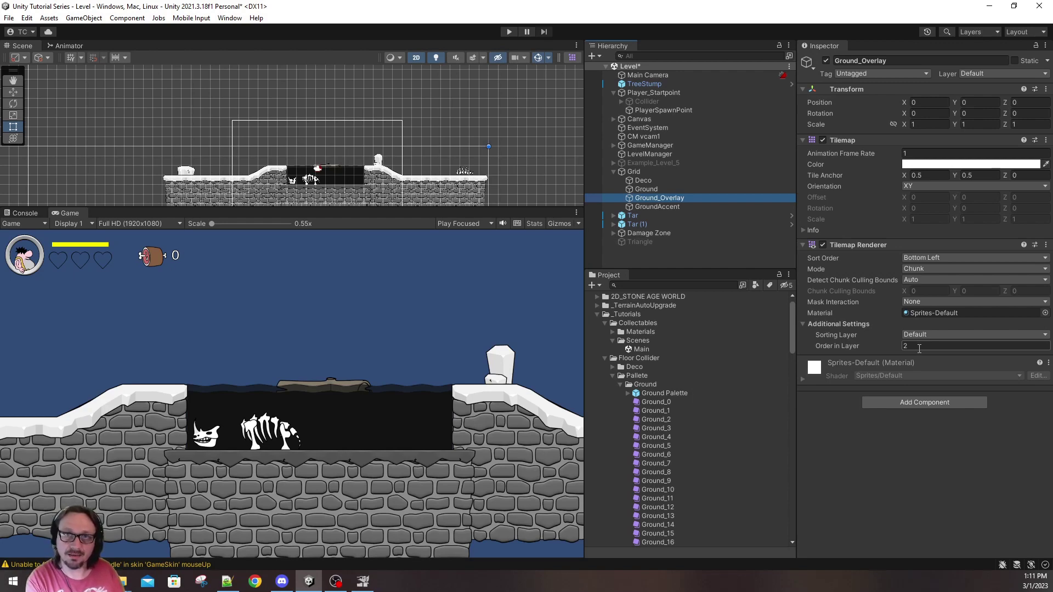
click(679, 207)
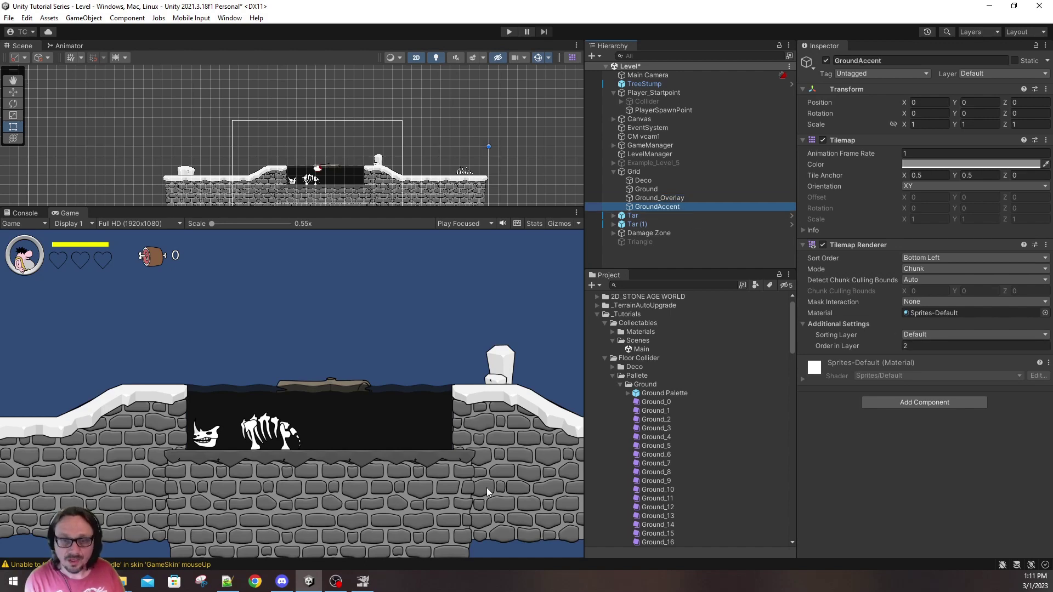
click(650, 190)
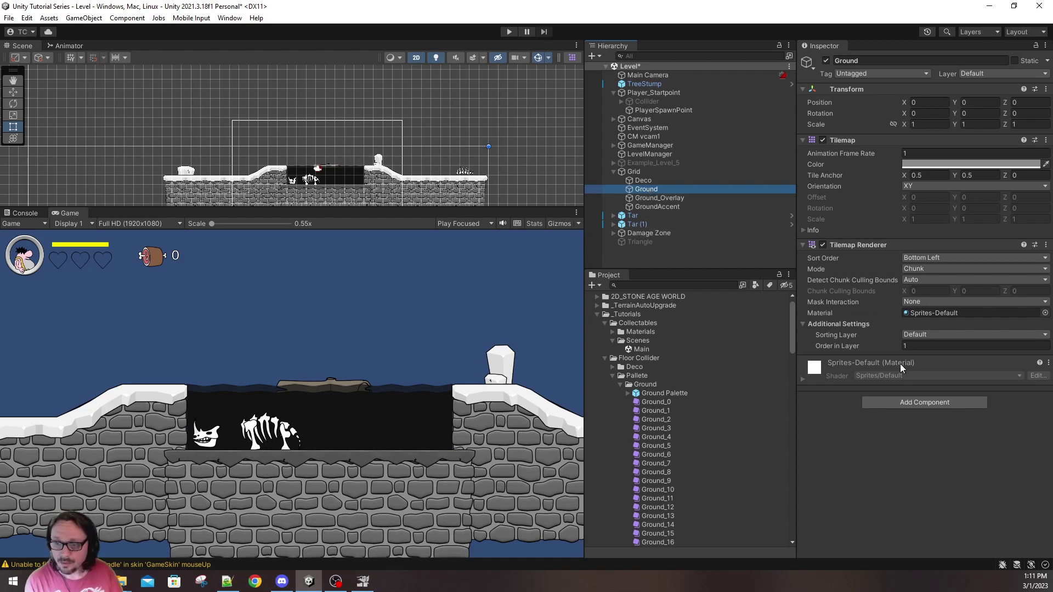
- Add a Tilemap Collider 2D component to Ground and enter play mode
click(900, 401)
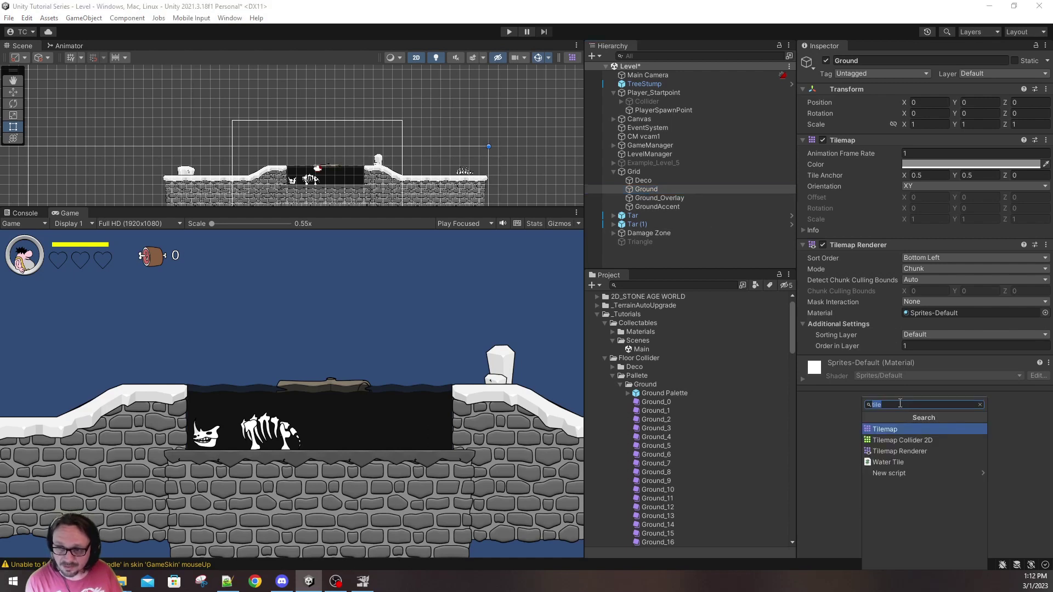
click(902, 441)
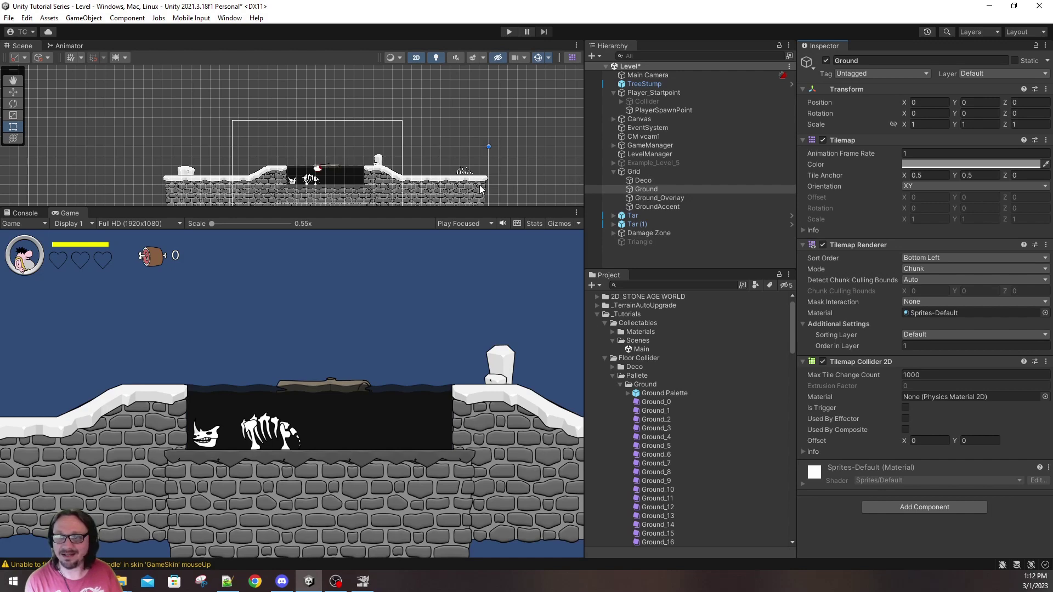
click(509, 32)
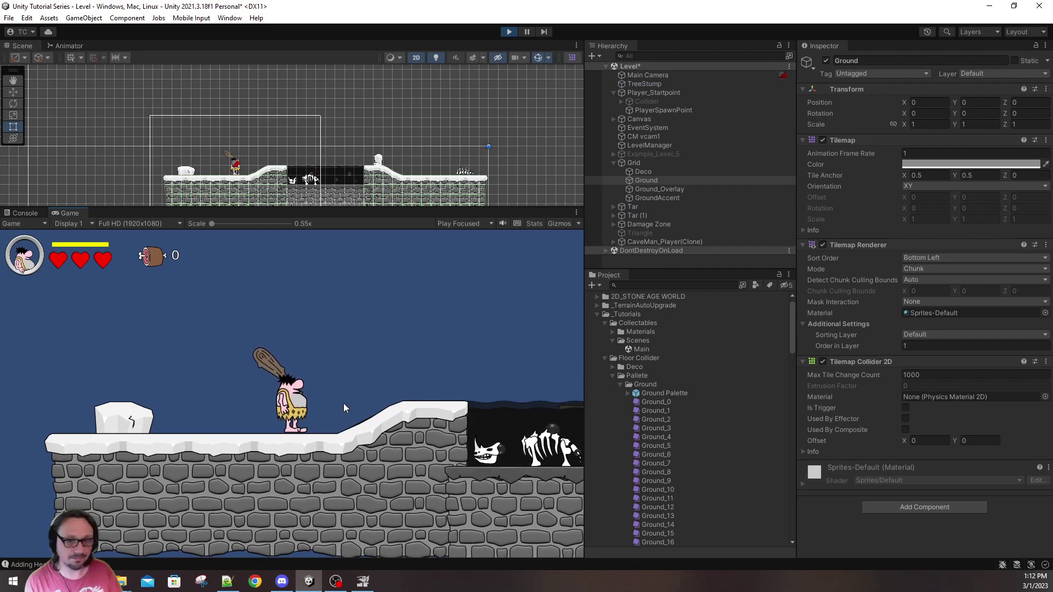
- Walk the caveman left and right along the ground up to the tar pit edge
key(Right)
key(Right)
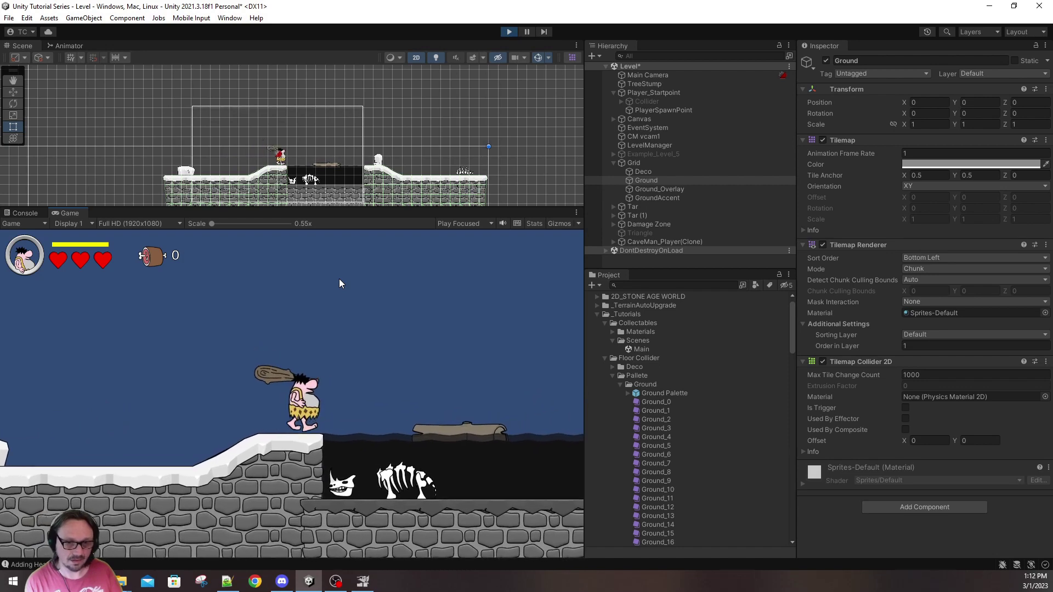
key(Right)
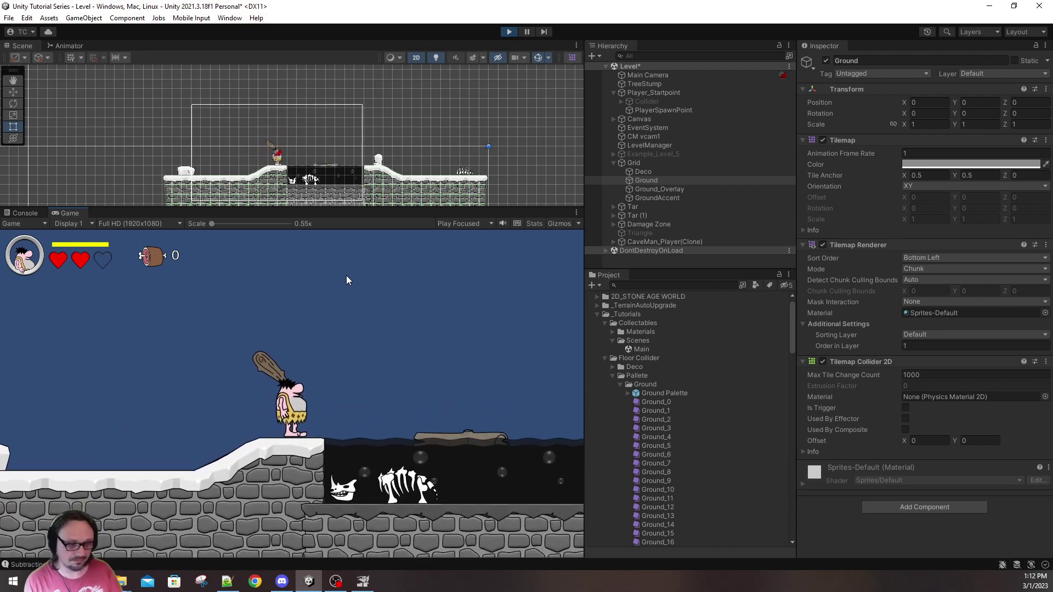
key(Right)
key(Left)
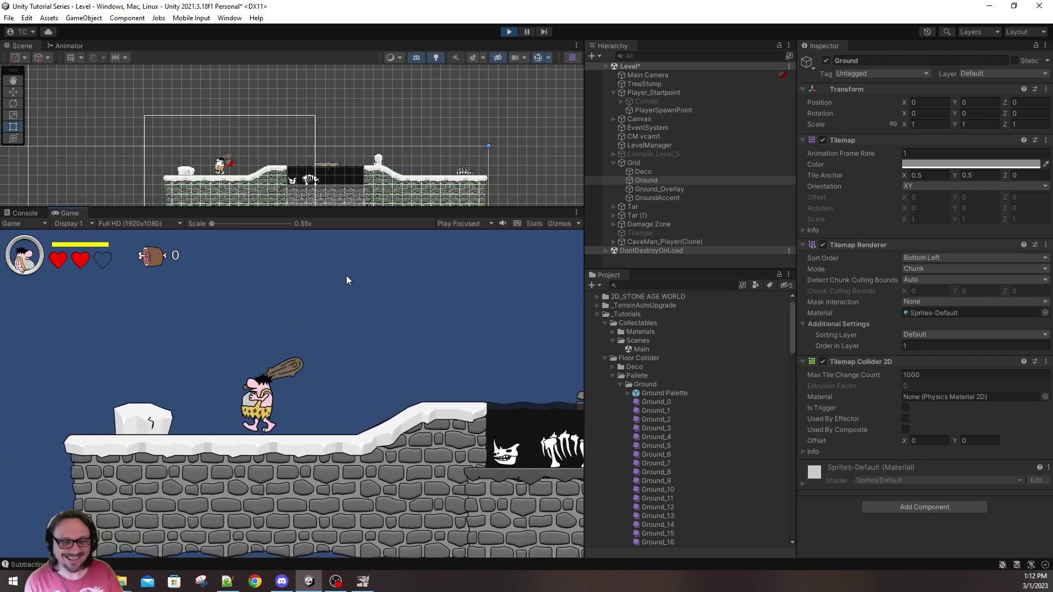
key(Right)
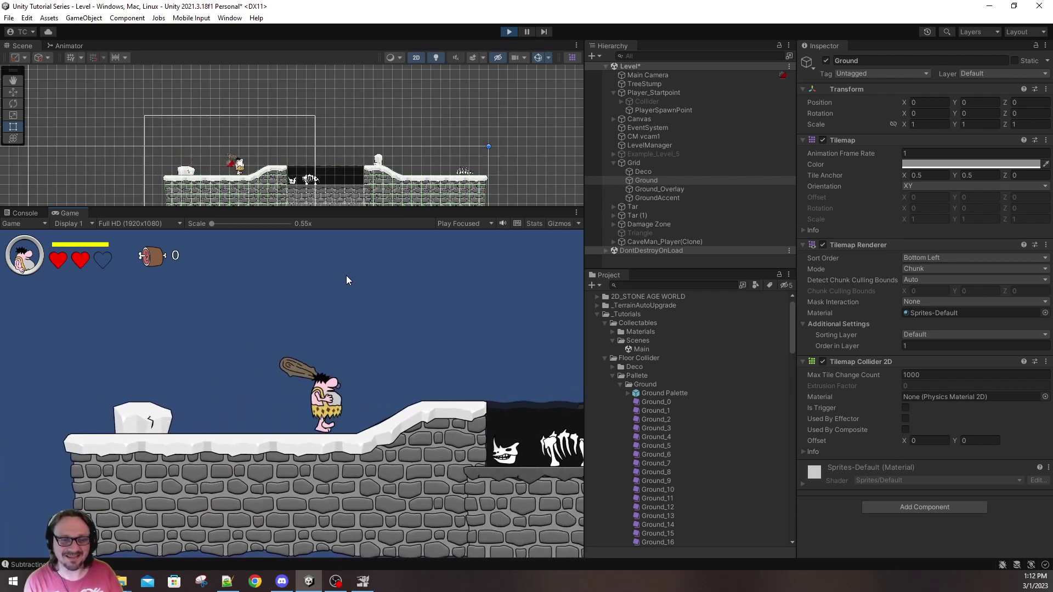
key(Left)
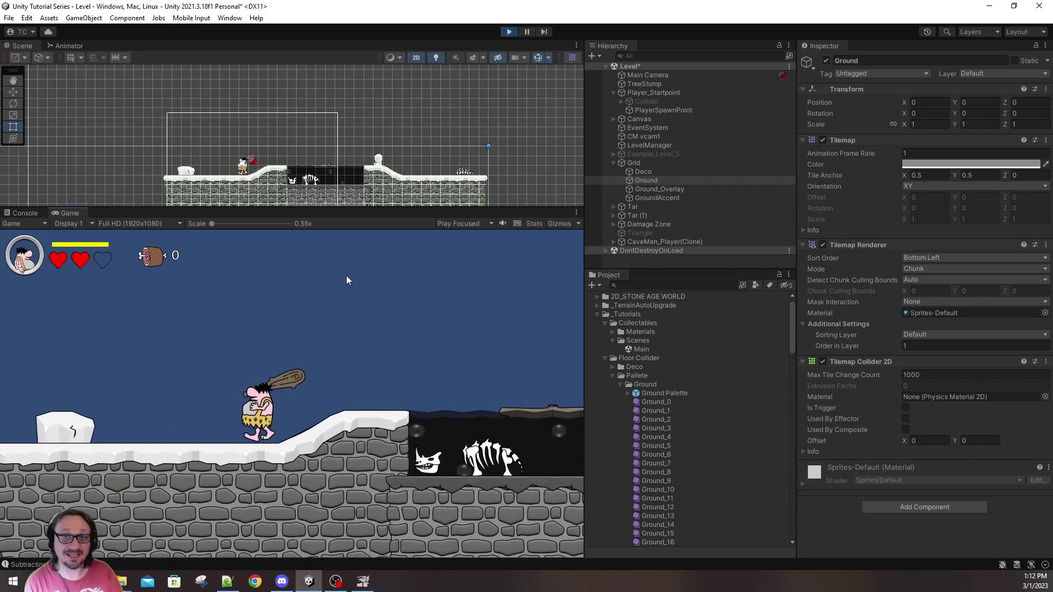
key(Right)
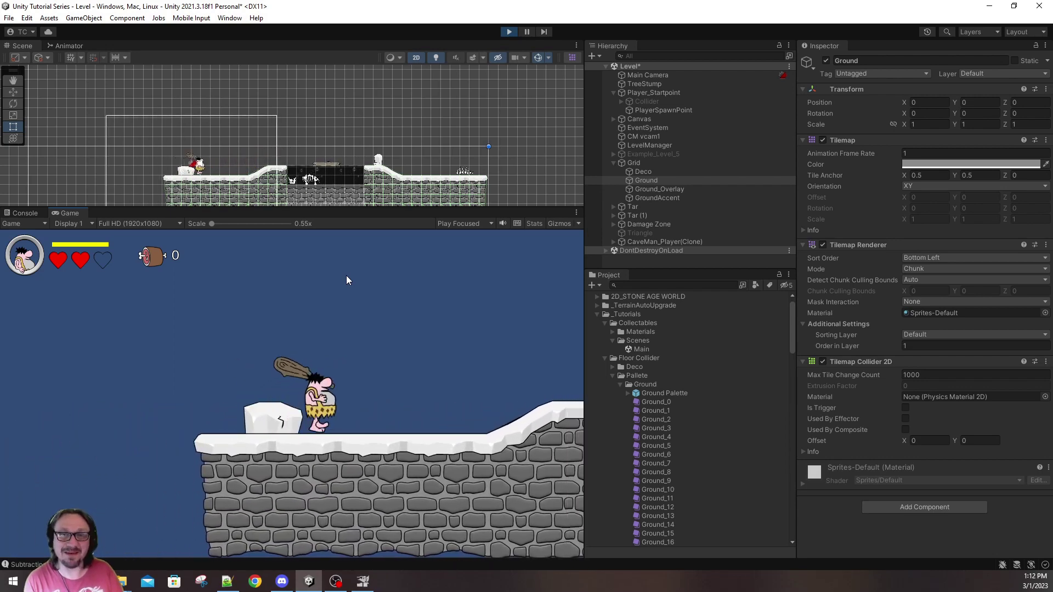
key(Right)
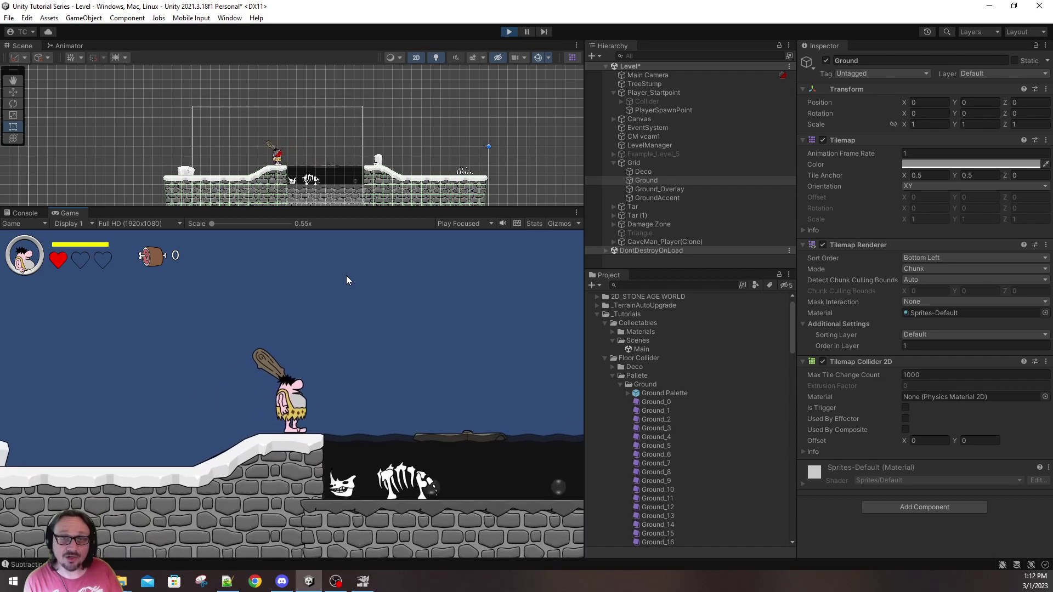
- Jump the caveman onto the floating log and across to the far ground, then stop play mode
key(space)
key(Right)
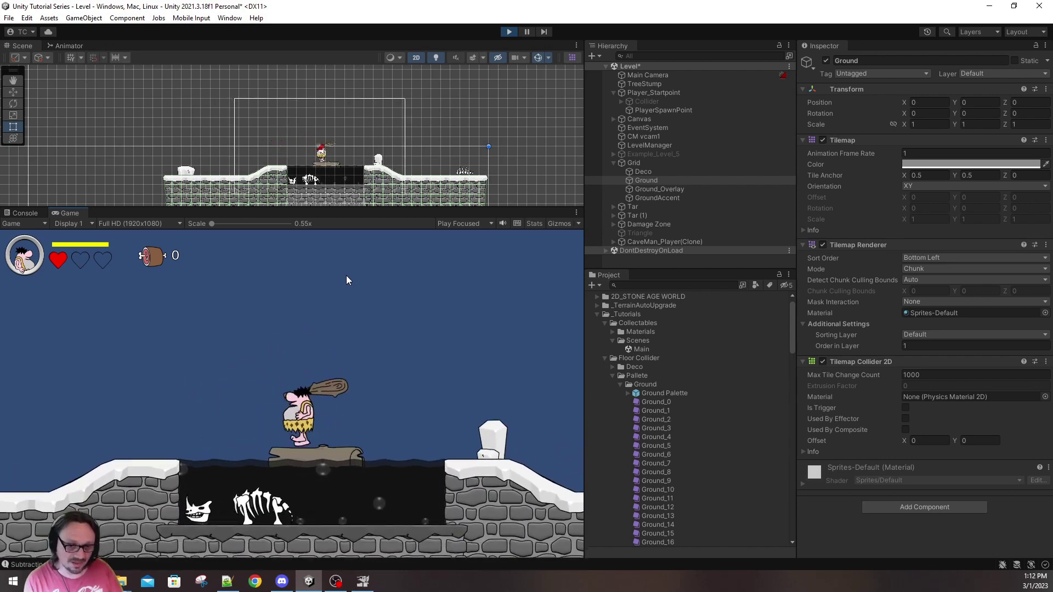
key(Right)
key(space)
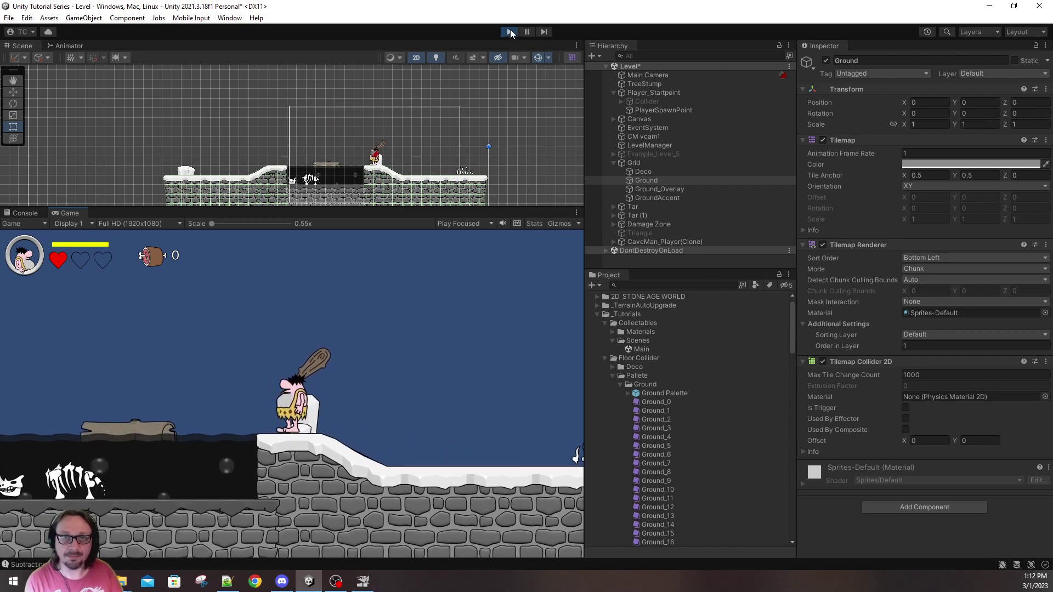
key(ctrl+p)
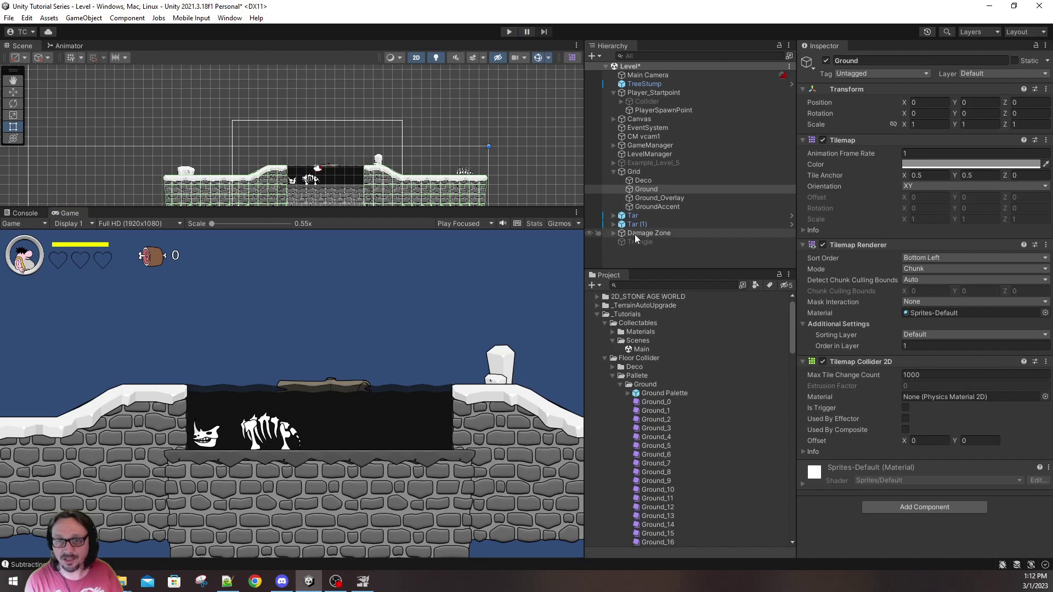
- Enlarge the Scene view and check that Ground has the Tilemap Collider 2D while Ground_Overlay has none
click(643, 84)
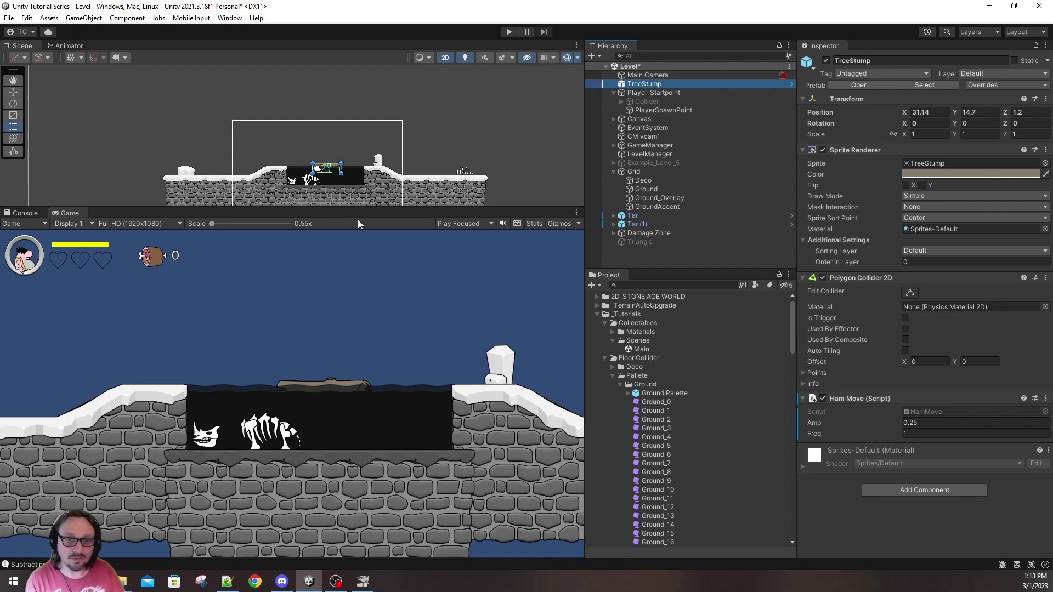
drag(358, 214, 383, 357)
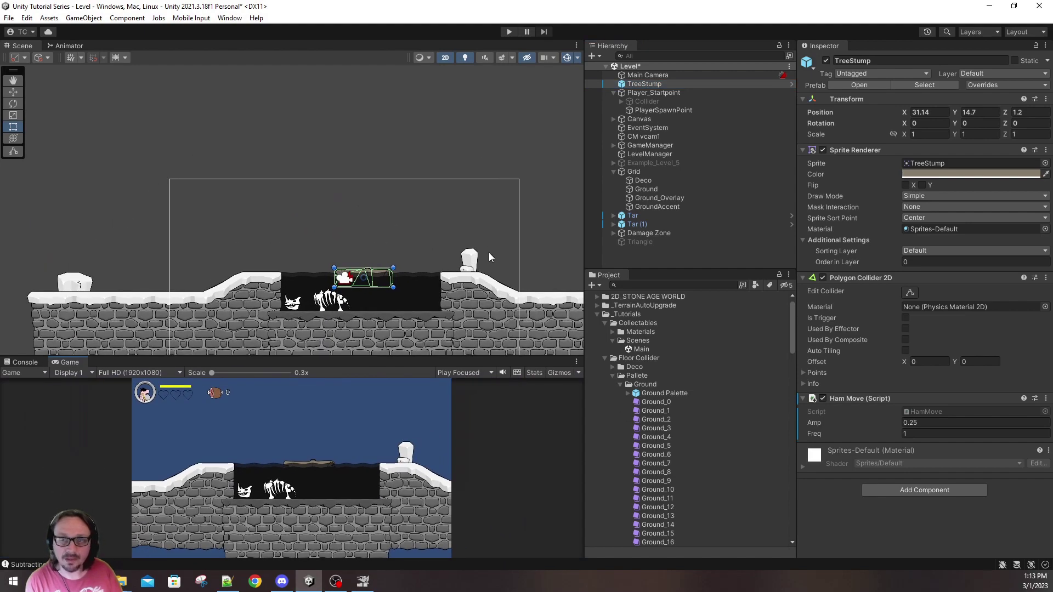
click(651, 189)
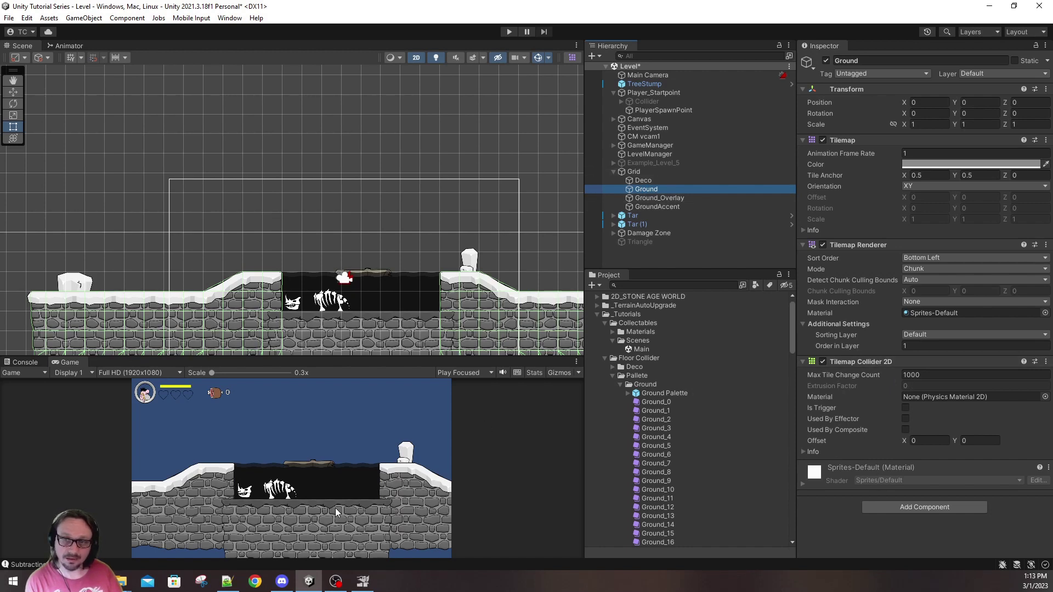
click(656, 199)
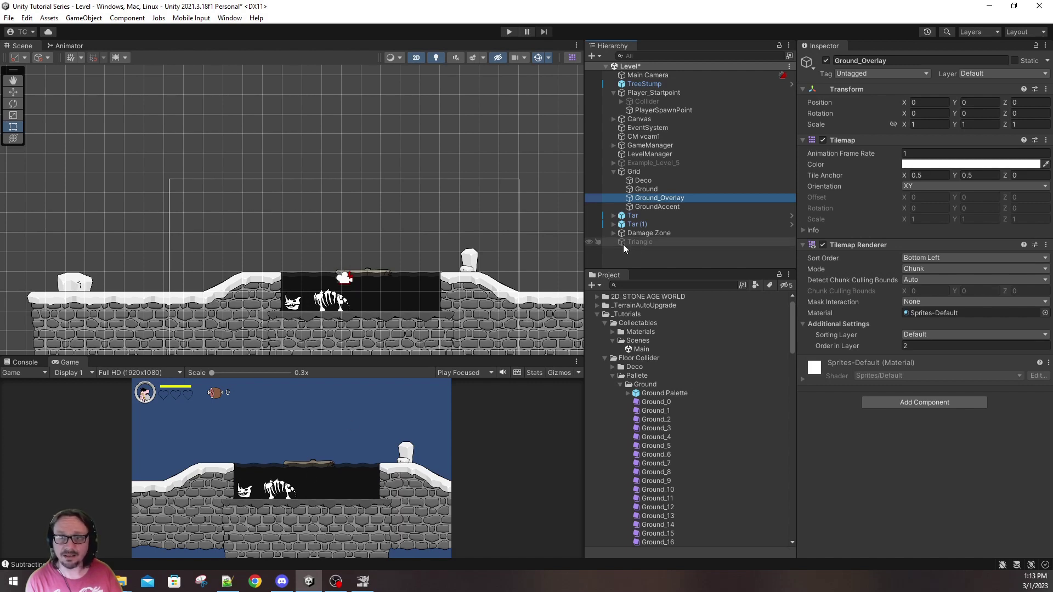
- Select Damage Zone to view its Box Collider 2D, sized 8.069805 by 1
click(645, 233)
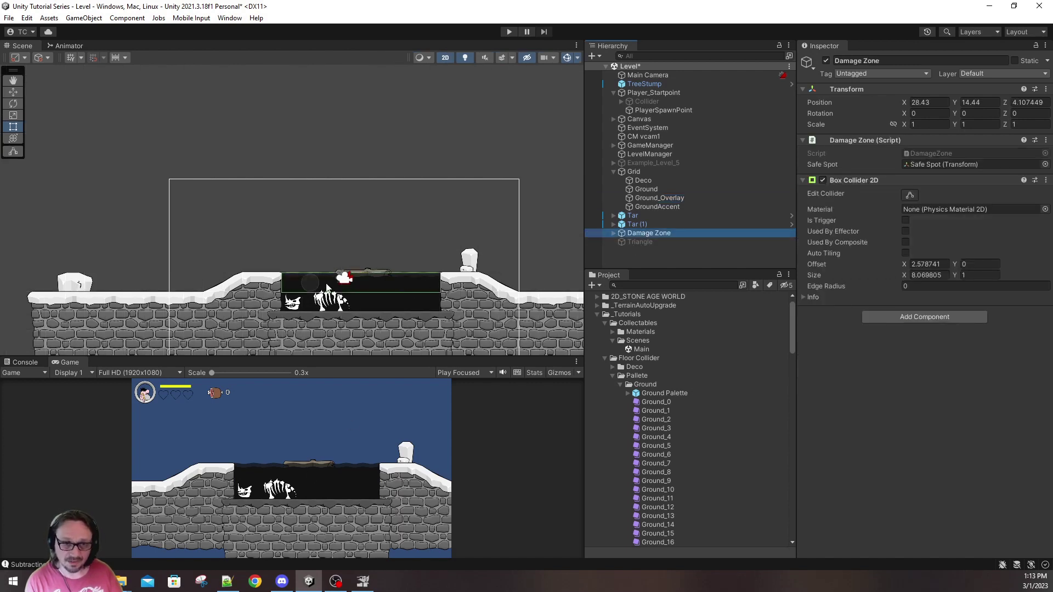